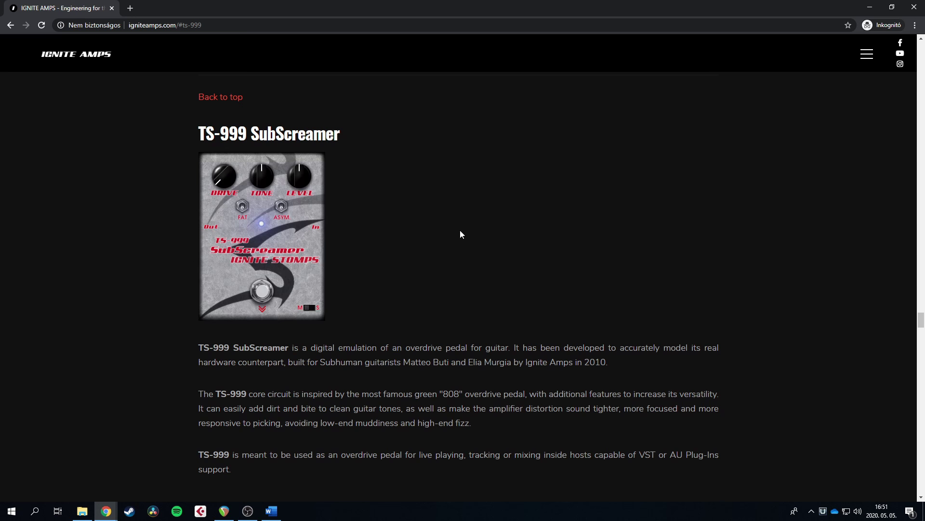
Step: Download the Windows version of TS-999 SubScreamer and copy the 64-bit TS-999.dll from its archive into the VST3 folder
{"action": "scroll", "coordinate": [519, 285], "scroll_direction": "down", "scroll_amount": 6}
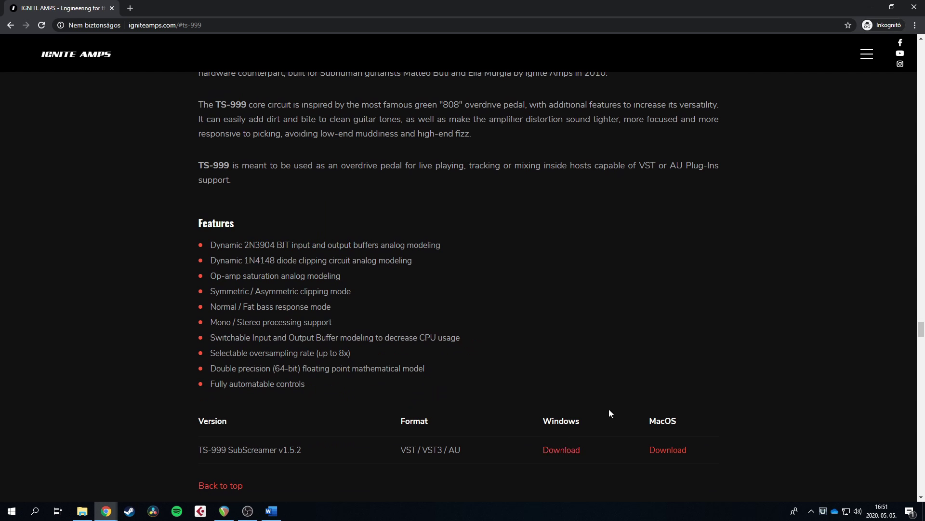
{"action": "left_click", "coordinate": [569, 450]}
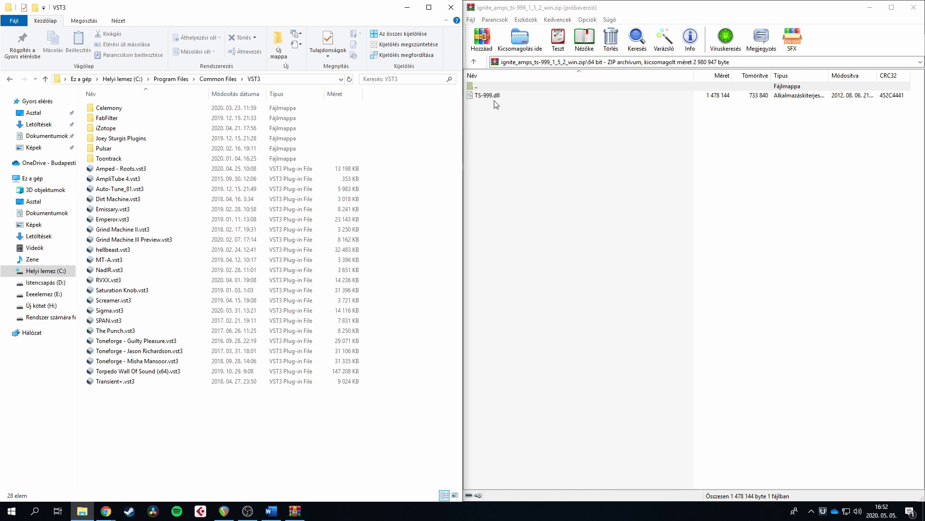
{"action": "left_click_drag", "start_coordinate": [497, 96], "coordinate": [392, 221]}
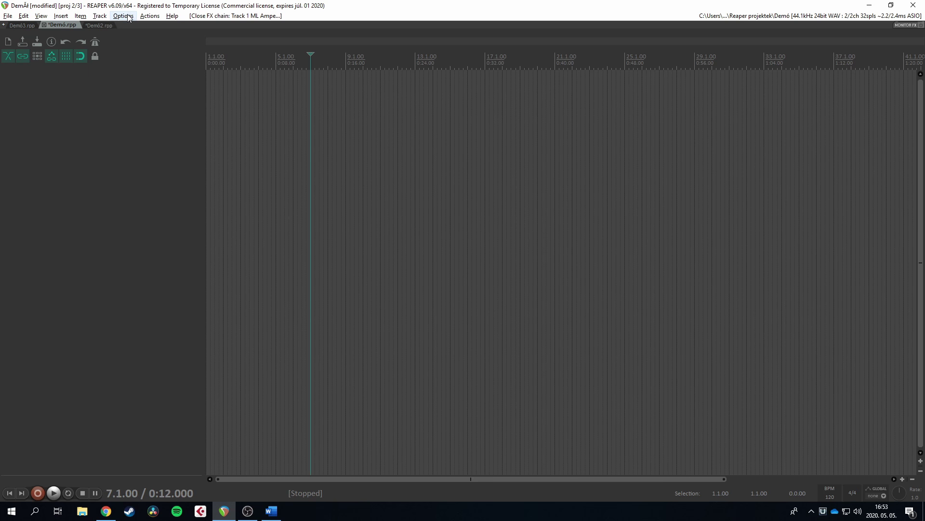
Step: Open the VST plug-in settings in REAPER's preferences
{"action": "left_click", "coordinate": [123, 16]}
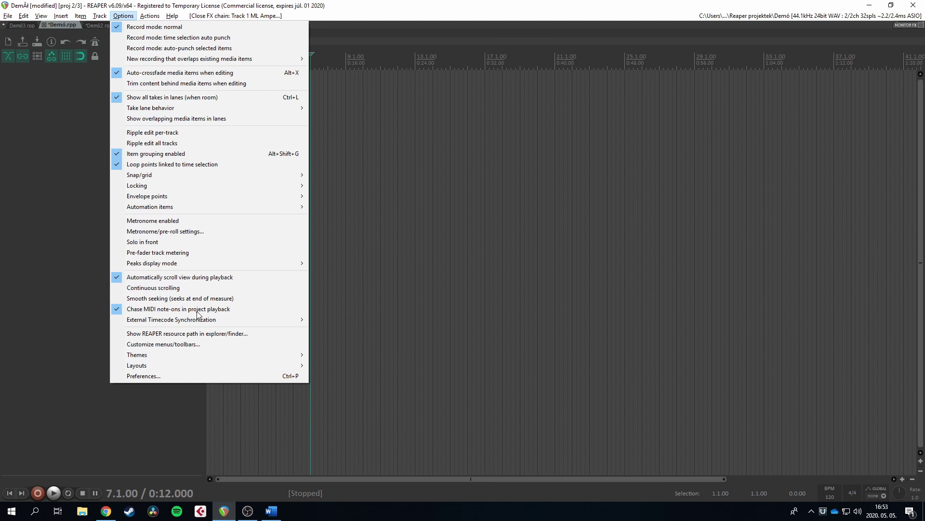
{"action": "left_click", "coordinate": [175, 377]}
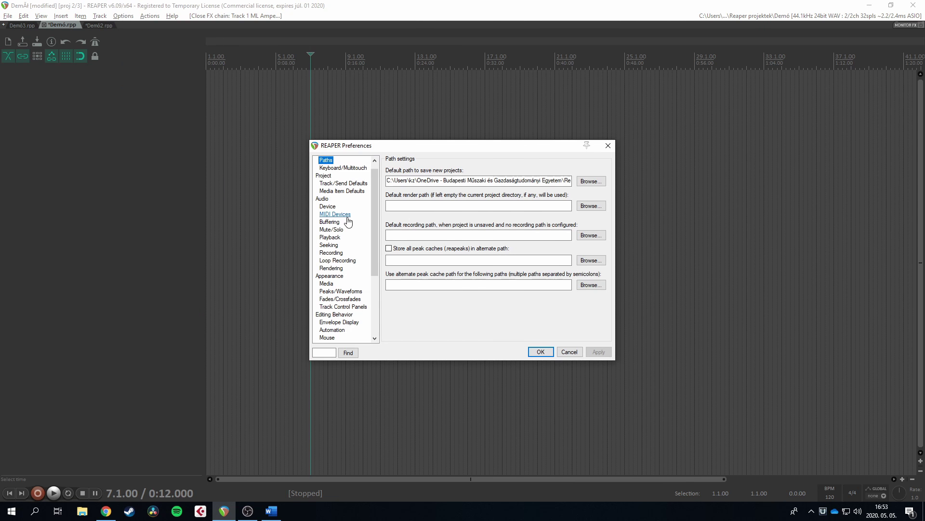
{"action": "scroll", "coordinate": [337, 260], "scroll_direction": "down", "scroll_amount": 4}
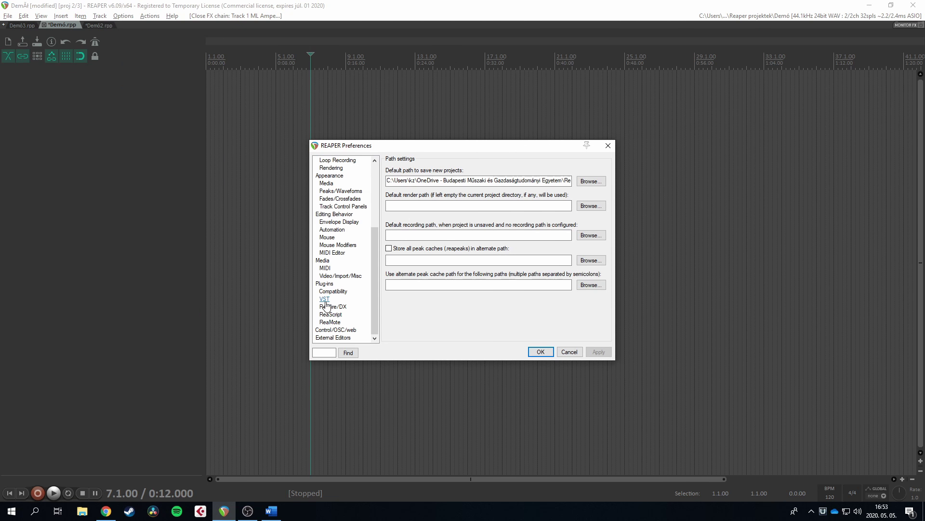
{"action": "left_click", "coordinate": [325, 301]}
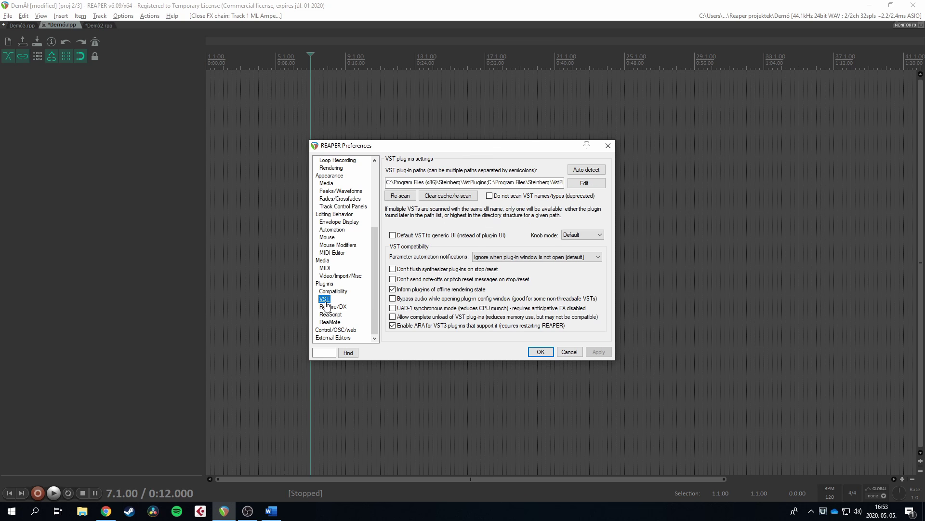
Step: Add the Program Files\Common Files\VST3 folder to the VST plug-in paths and rescan the plug-ins
{"action": "left_click", "coordinate": [593, 185]}
{"action": "left_click", "coordinate": [591, 195]}
{"action": "scroll", "coordinate": [455, 270], "scroll_direction": "down", "scroll_amount": 6}
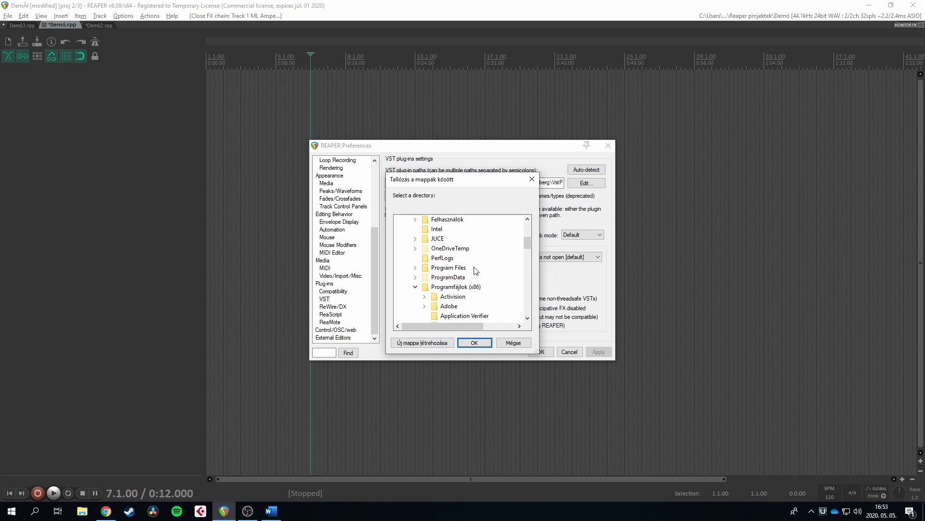
{"action": "double_click", "coordinate": [425, 270]}
{"action": "scroll", "coordinate": [463, 278], "scroll_direction": "down", "scroll_amount": 5}
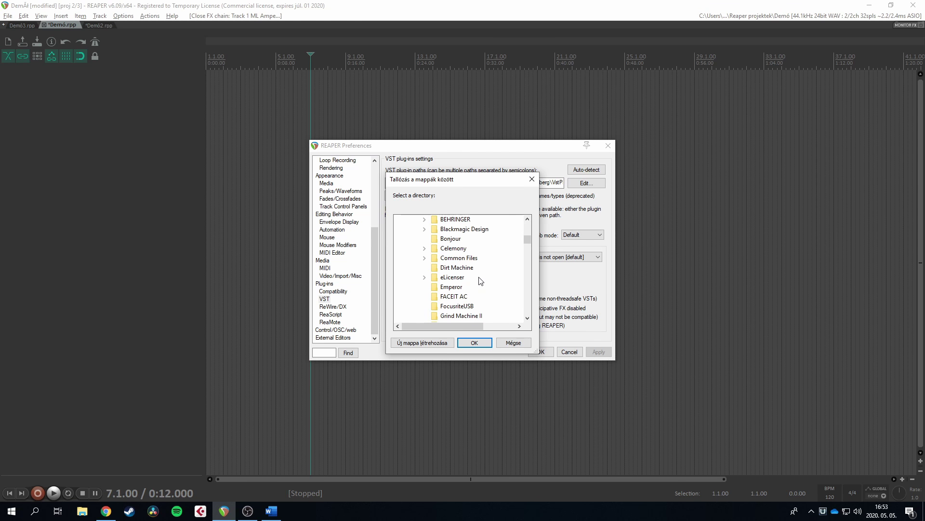
{"action": "scroll", "coordinate": [475, 271], "scroll_direction": "up", "scroll_amount": 2}
{"action": "scroll", "coordinate": [473, 265], "scroll_direction": "up", "scroll_amount": 1}
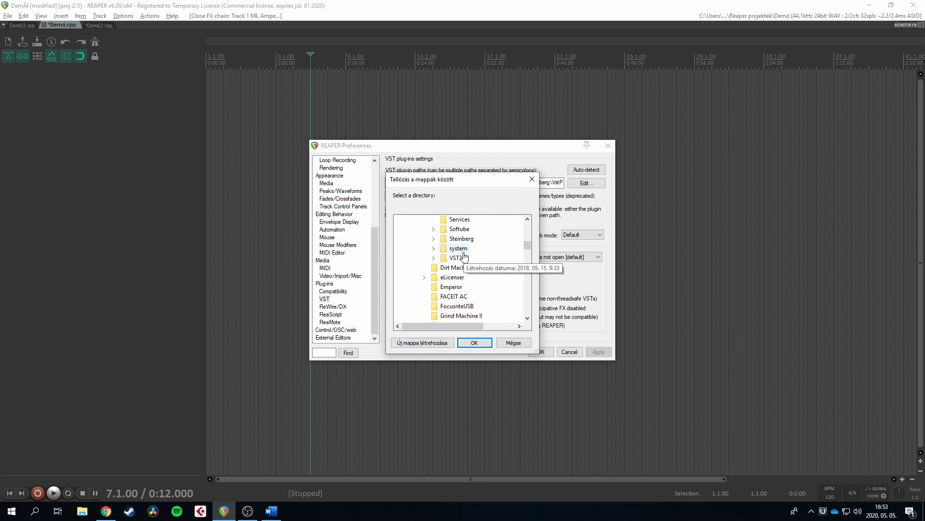
{"action": "double_click", "coordinate": [457, 257]}
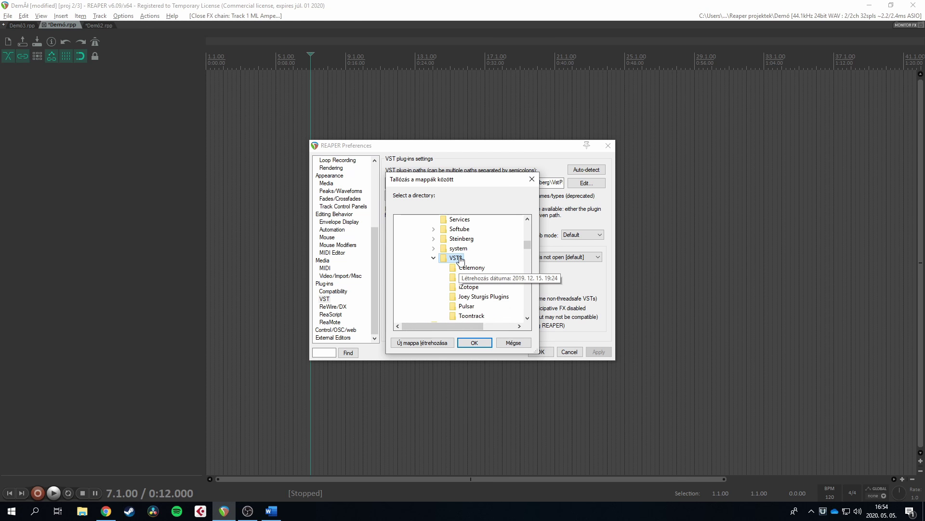
{"action": "key", "text": "Return"}
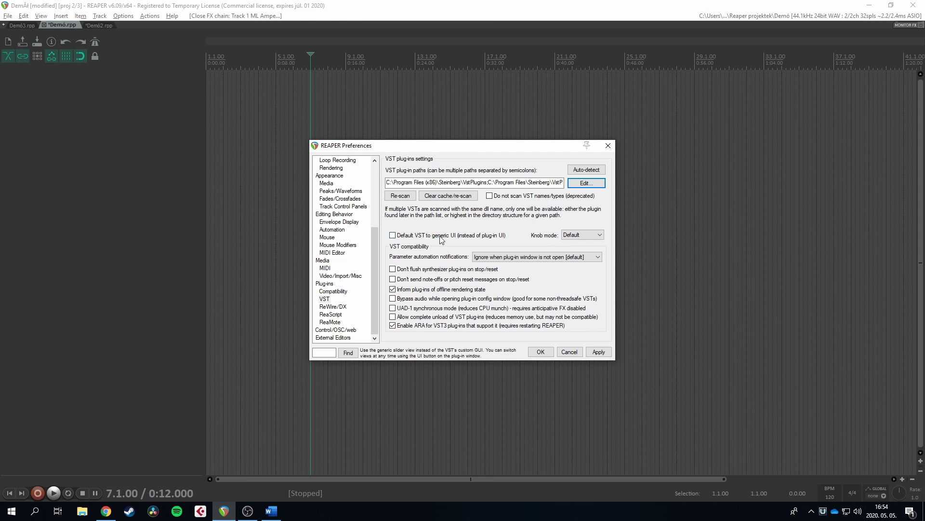
{"action": "left_click", "coordinate": [406, 197]}
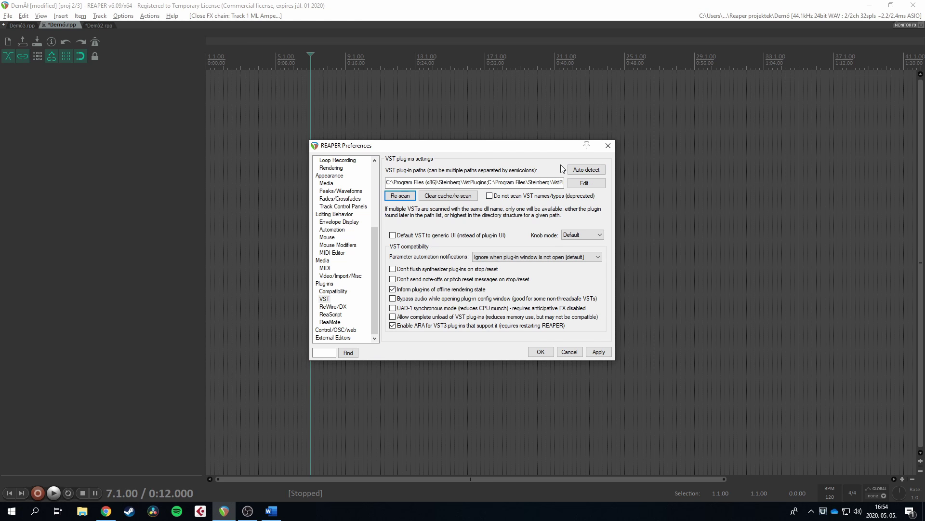
{"action": "key", "text": "Escape"}
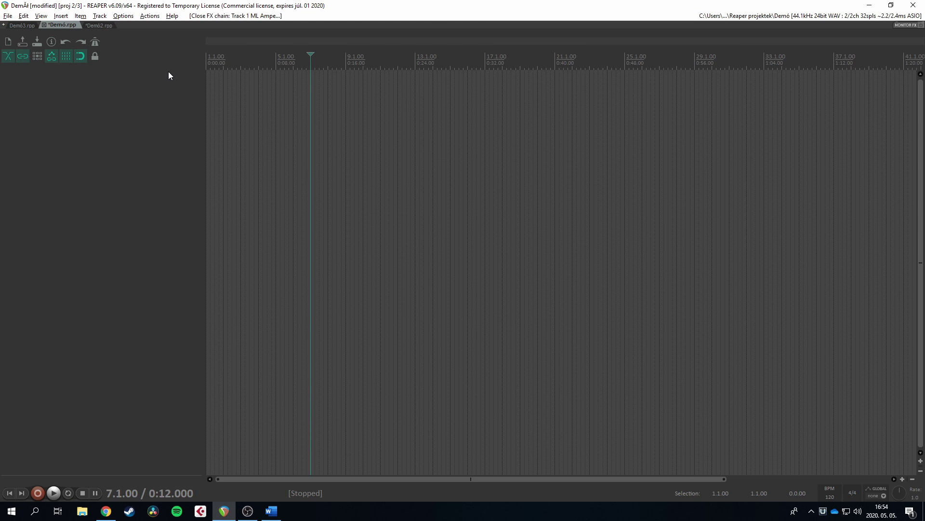
Step: Switch the interface theme to Default_5.0
{"action": "left_click", "coordinate": [124, 16]}
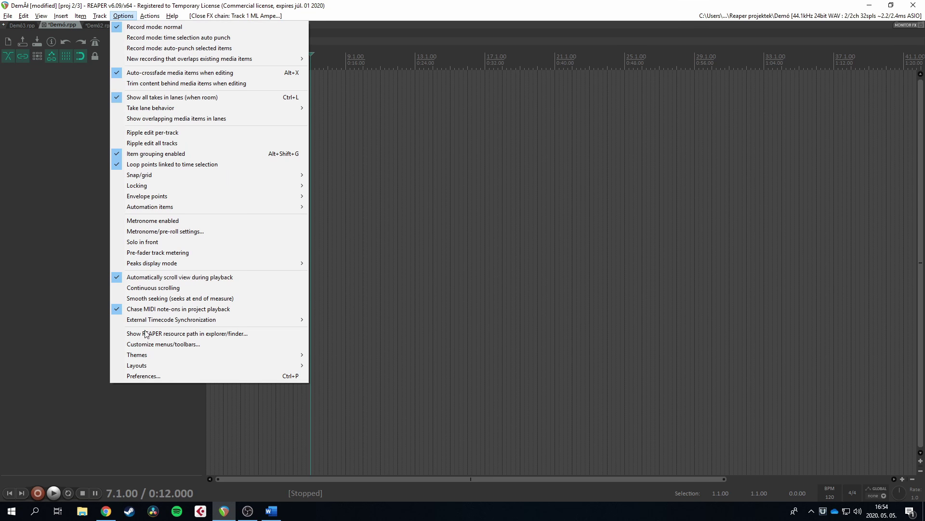
{"action": "mouse_move", "coordinate": [152, 354]}
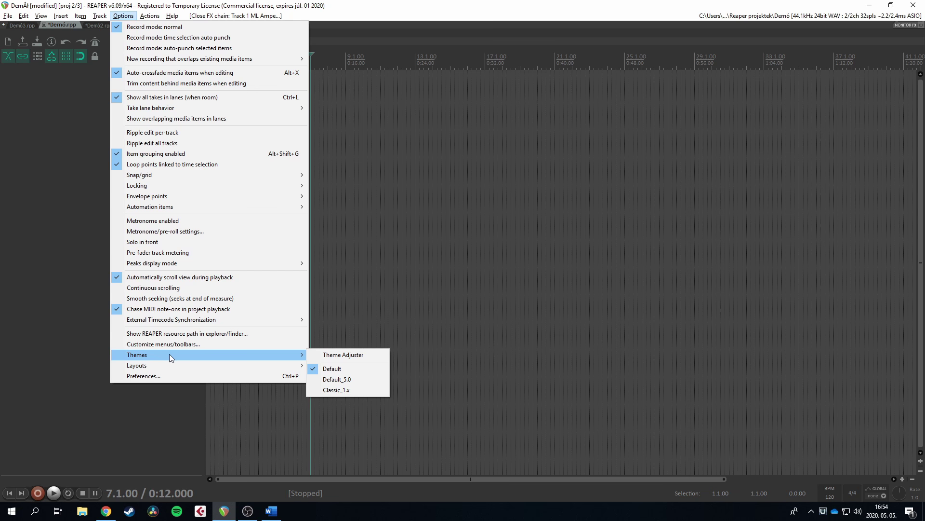
{"action": "left_click", "coordinate": [338, 380]}
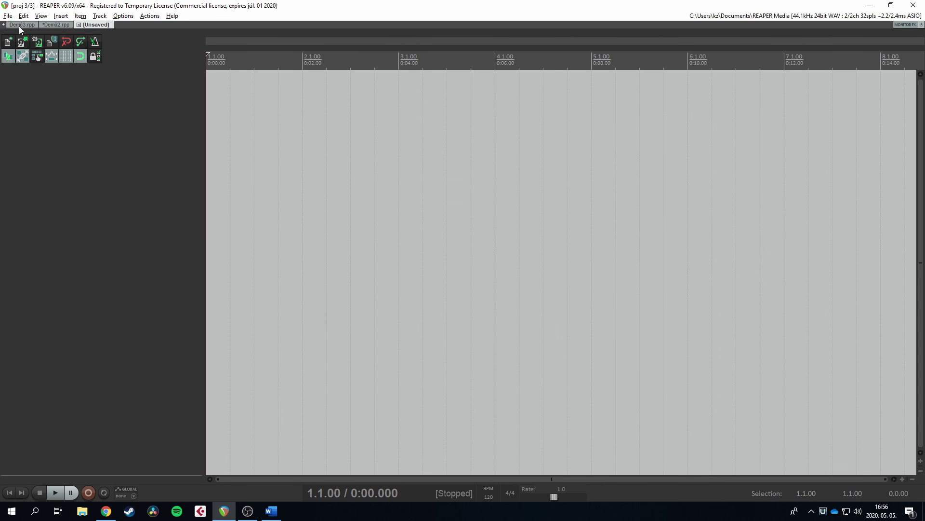
Step: Save the new project as "új projekt" in the Új mappa folder within Reaper projektek
{"action": "left_click", "coordinate": [11, 17]}
{"action": "left_click", "coordinate": [39, 59]}
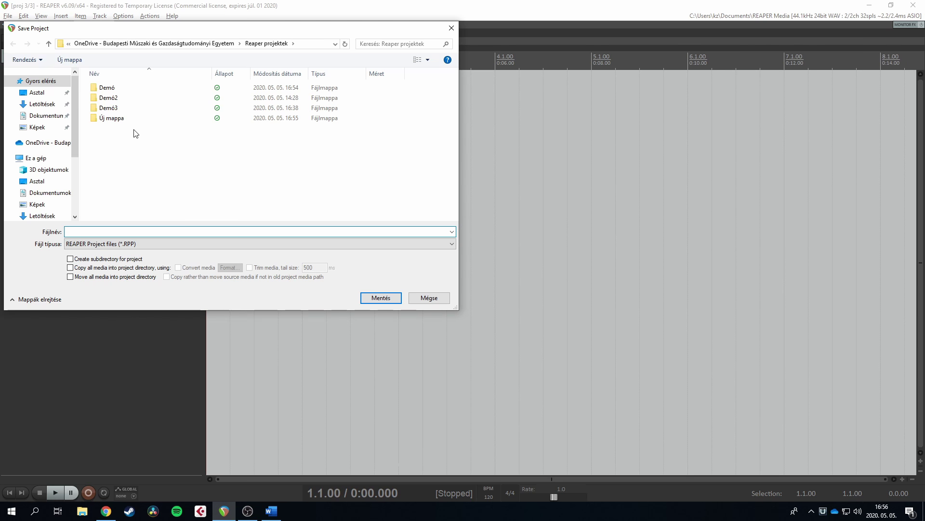
{"action": "double_click", "coordinate": [127, 121]}
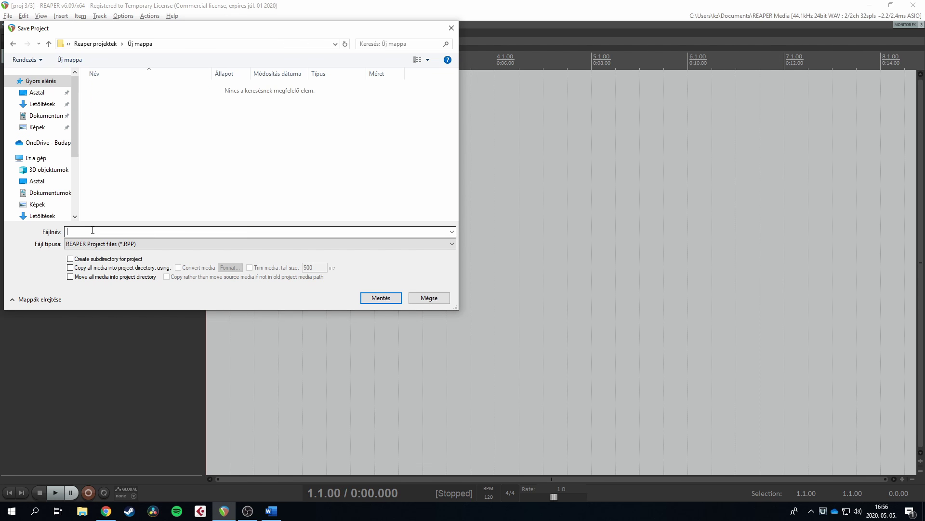
{"action": "type", "text": "új projekt"}
{"action": "key", "text": "Return"}
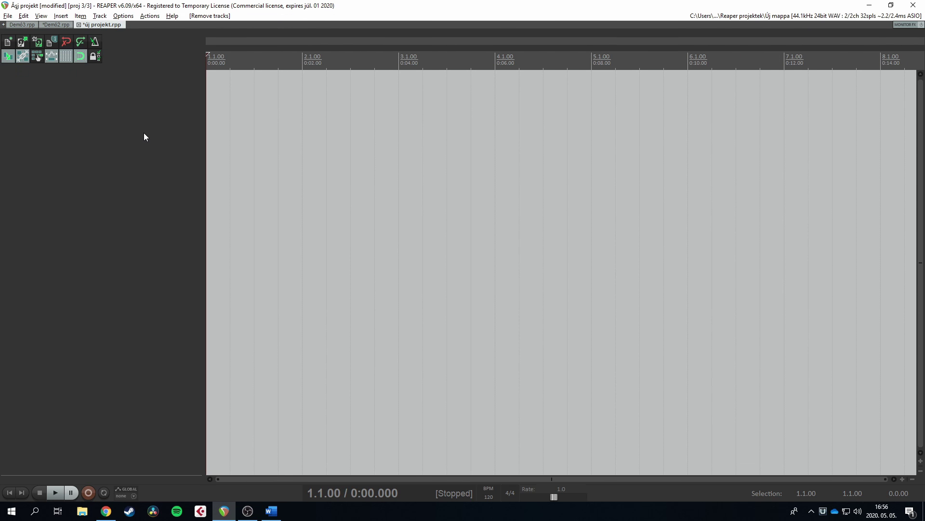
Step: Add a new track named "Gitár" and show the mixer, moving its window slightly aside
{"action": "double_click", "coordinate": [143, 133]}
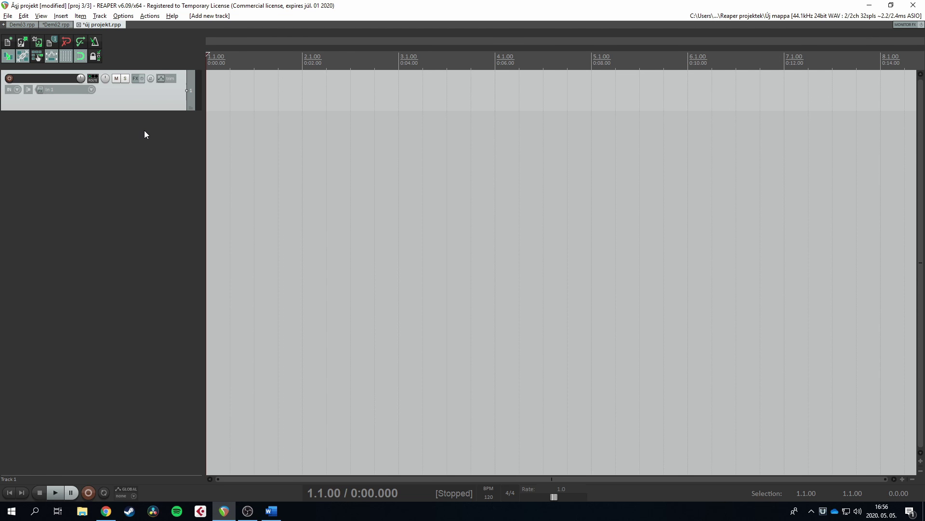
{"action": "type", "text": "Gitár"}
{"action": "key", "text": "Return"}
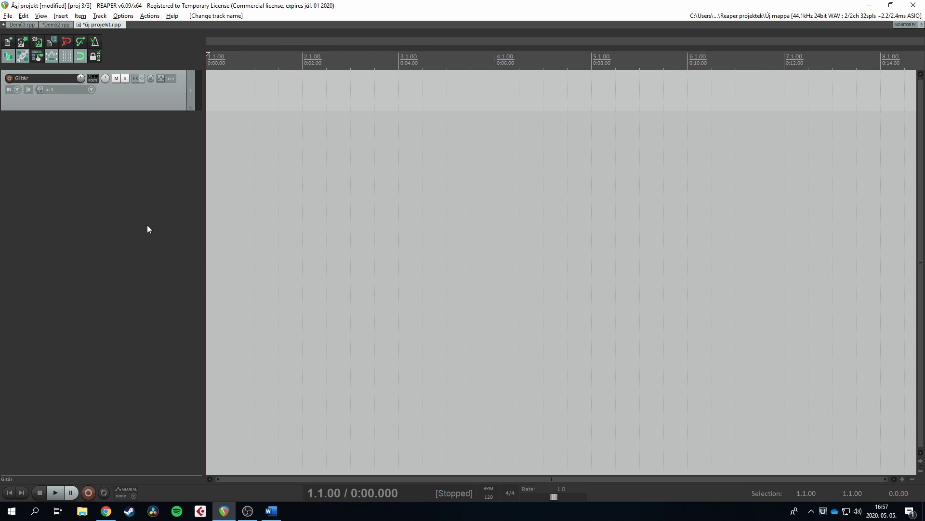
{"action": "key", "text": "ctrl+m"}
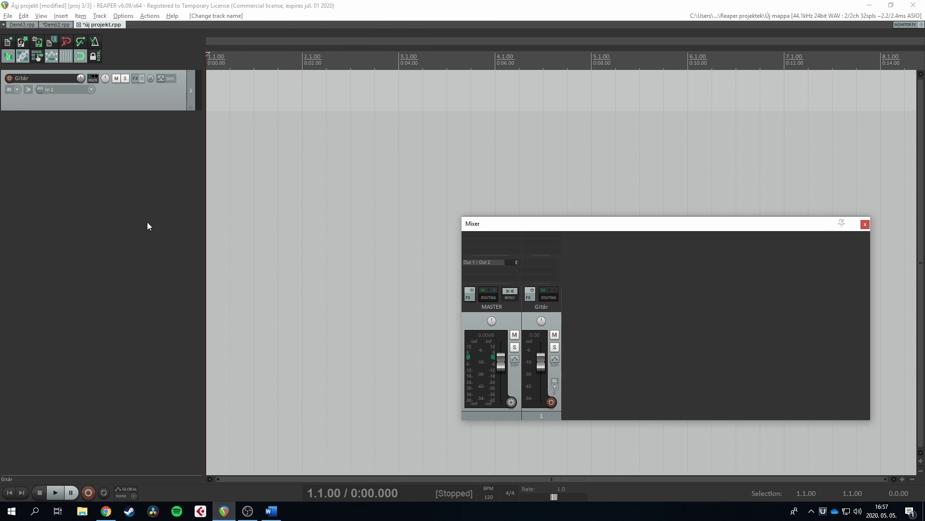
{"action": "left_click_drag", "start_coordinate": [566, 227], "coordinate": [513, 235]}
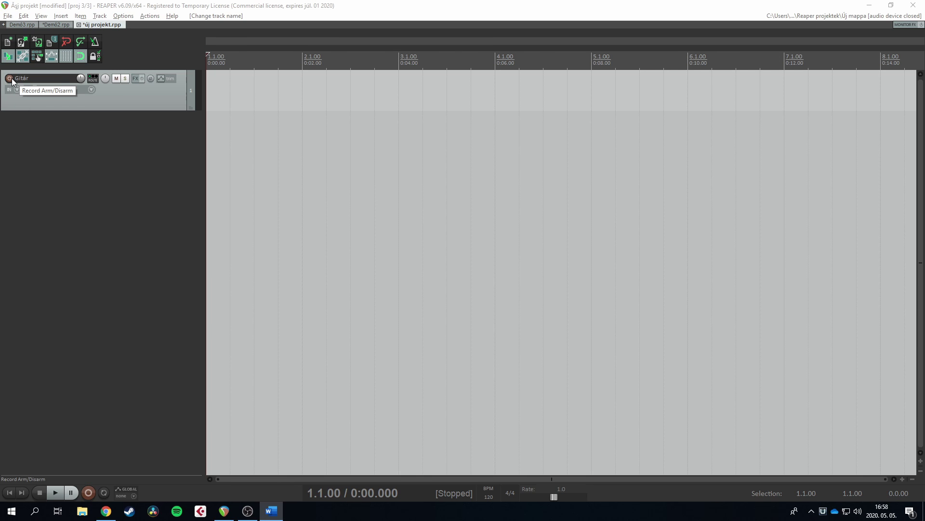
Step: Arm the Gitár track for recording and check its input choices
{"action": "left_click", "coordinate": [10, 79]}
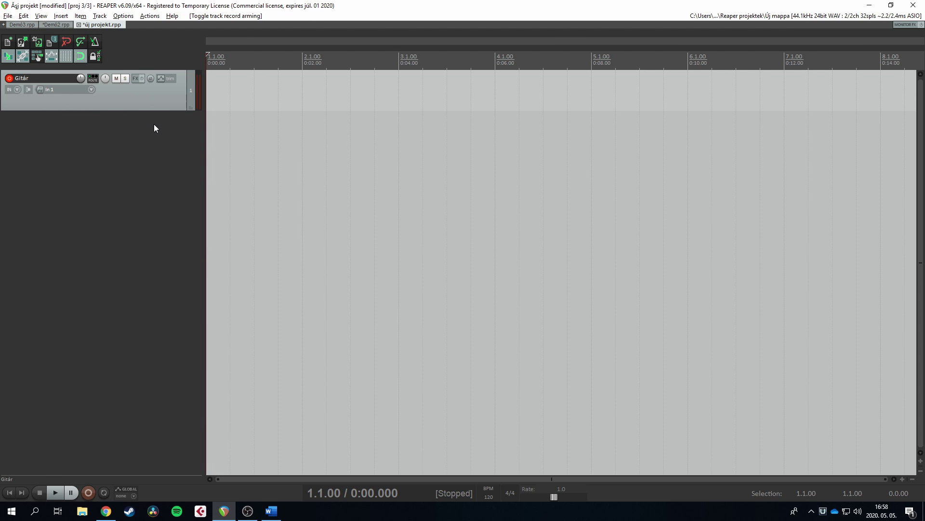
{"action": "left_click", "coordinate": [53, 90]}
{"action": "mouse_move", "coordinate": [75, 96]}
Step: Add the VST3 plug-in Amped - Roots (ML Sound Lab) to the Gitár track and load its Djent Kid preset
{"action": "left_click", "coordinate": [136, 79]}
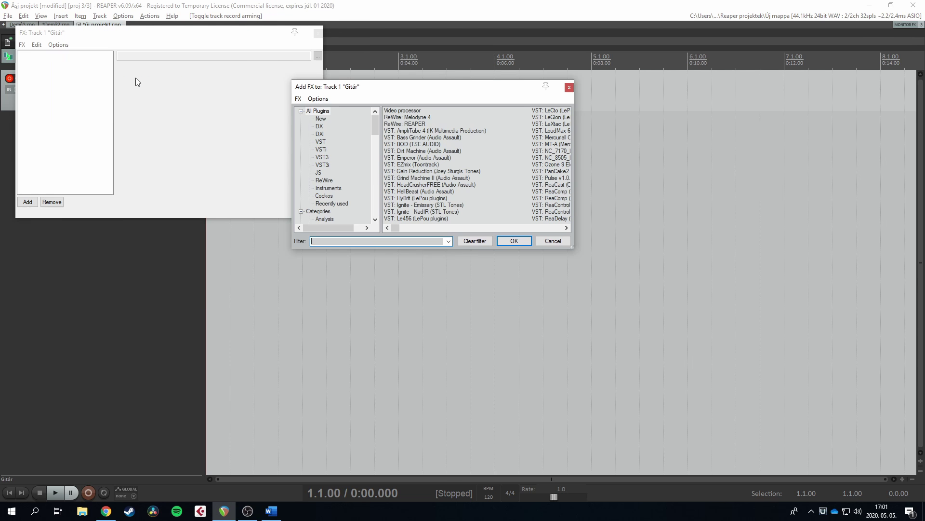
{"action": "type", "text": "amp"}
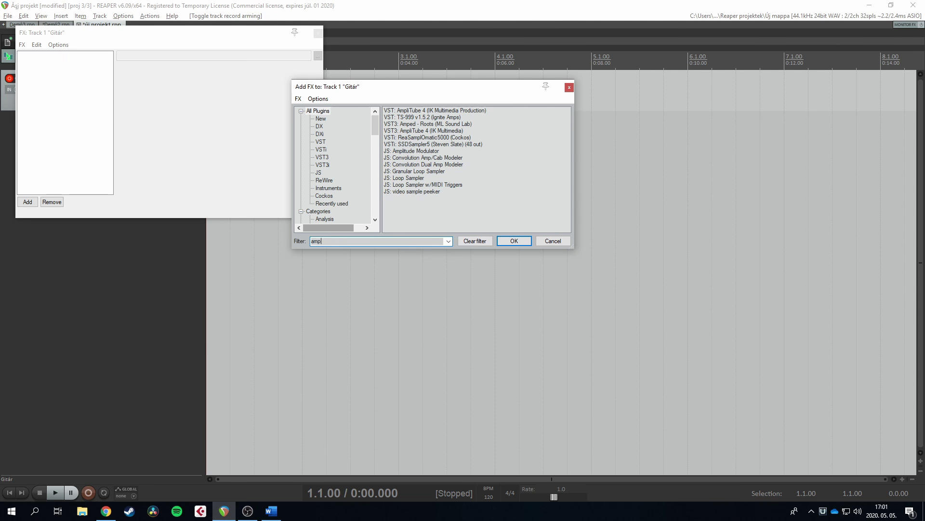
{"action": "type", "text": "ed"}
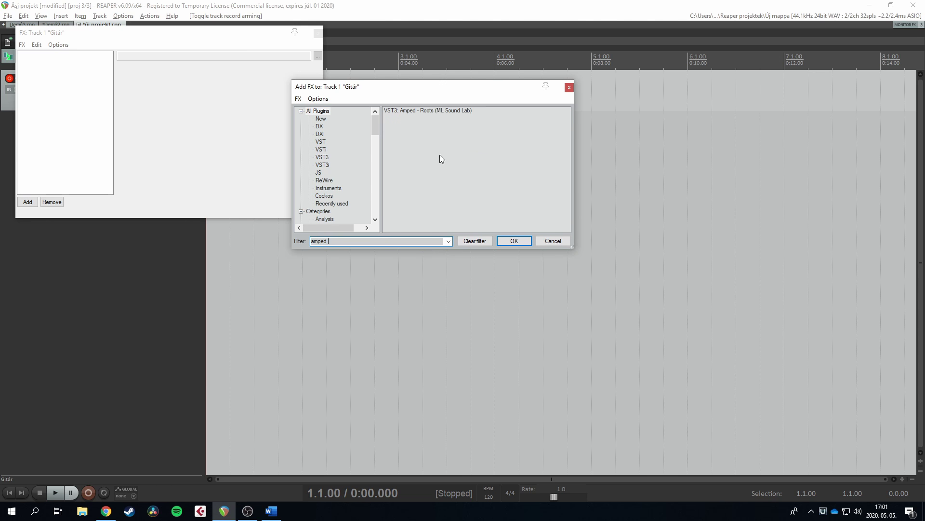
{"action": "double_click", "coordinate": [437, 110]}
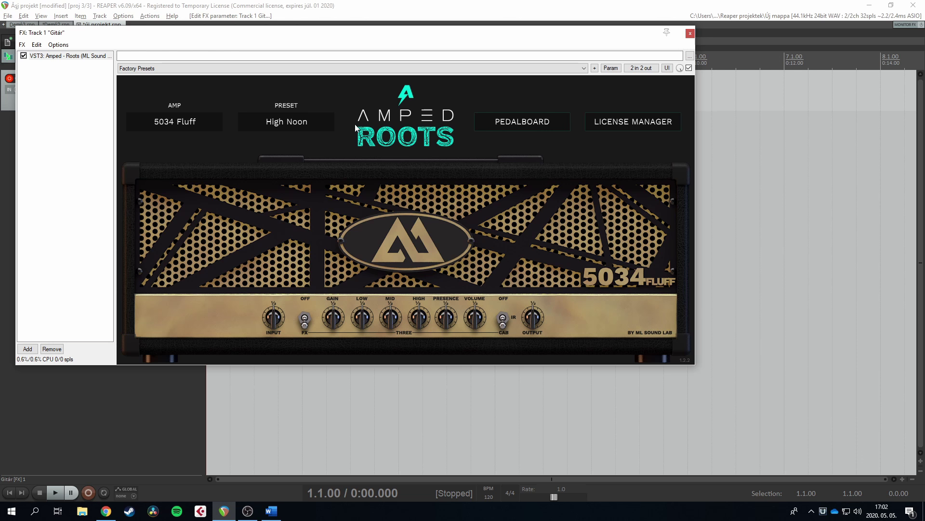
{"action": "left_click", "coordinate": [318, 121]}
{"action": "left_click", "coordinate": [297, 267]}
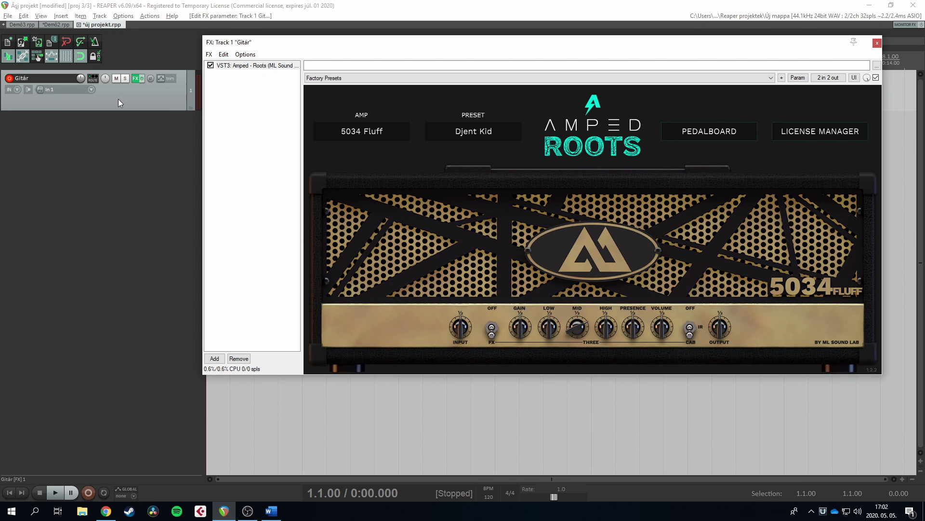
Step: Try out the Gitár track's volume and pan knobs and reset the pan to center
{"action": "mouse_move", "coordinate": [82, 78]}
{"action": "left_click_drag", "start_coordinate": [82, 78], "coordinate": [114, 83]}
{"action": "mouse_move", "coordinate": [107, 80]}
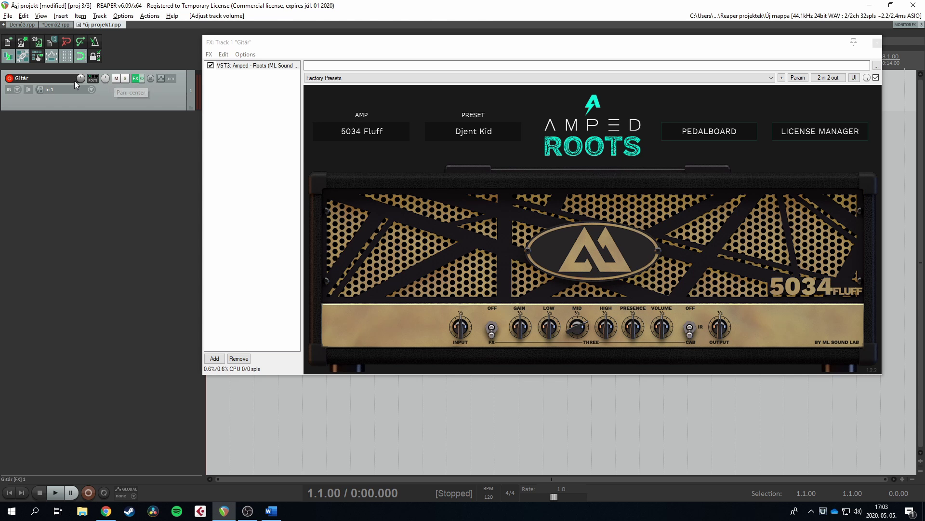
{"action": "left_click_drag", "start_coordinate": [80, 78], "coordinate": [107, 79]}
{"action": "double_click", "coordinate": [107, 79]}
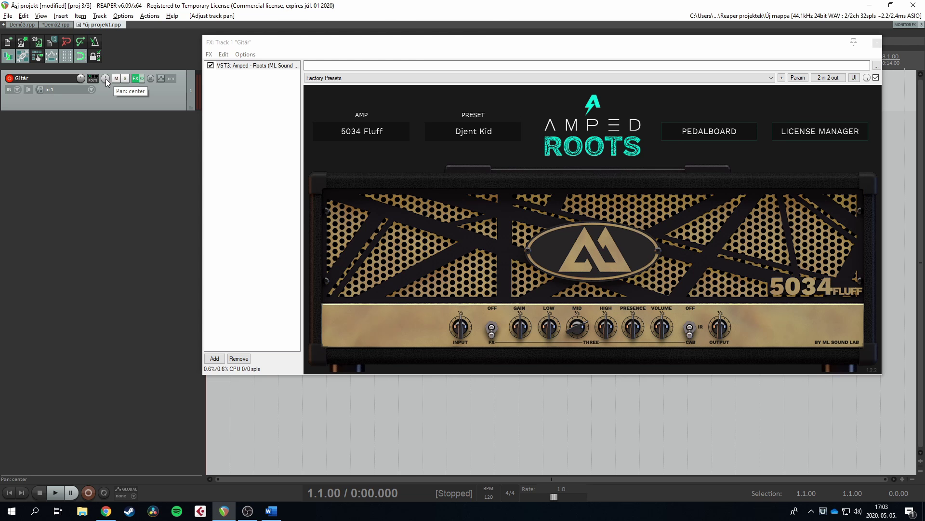
Step: With the track's effects window closed, turn on the metronome and place the edit cursor at measure 2
{"action": "left_click", "coordinate": [597, 193]}
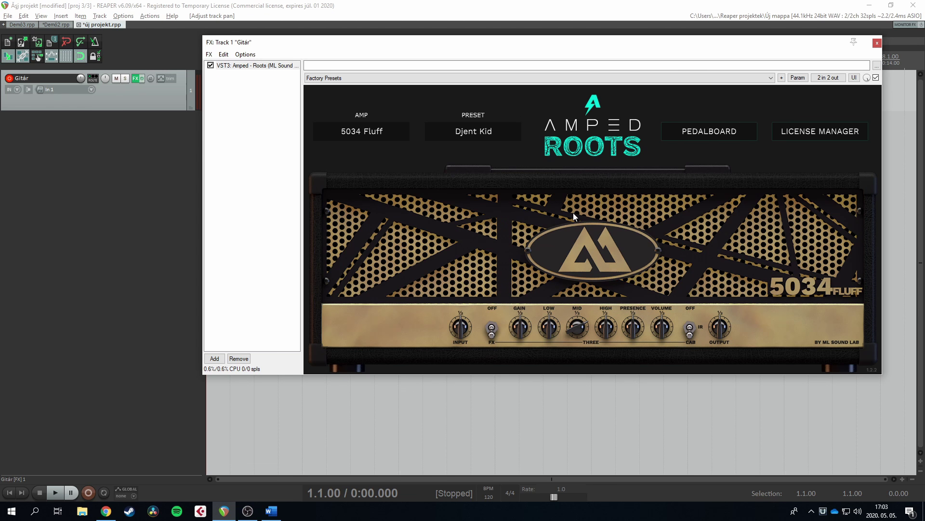
{"action": "key", "text": "Escape"}
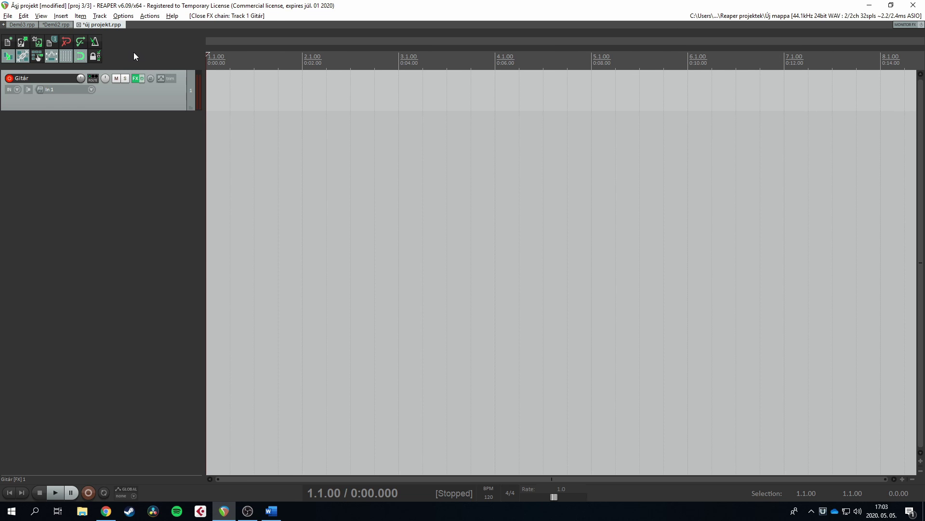
{"action": "left_click", "coordinate": [95, 42]}
{"action": "left_click", "coordinate": [303, 66]}
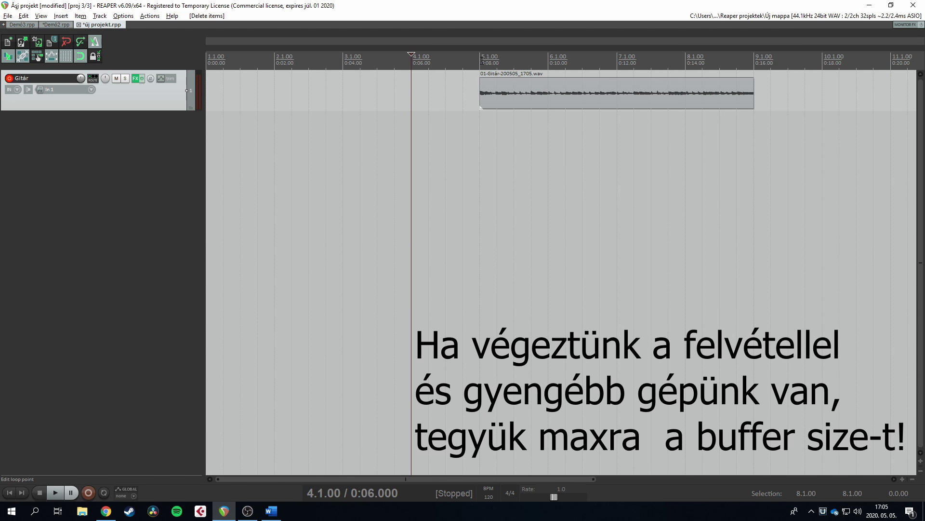
Step: Loop the recorded guitar item from measure 5 to 9 and play it from 4.4.00 with the metronome turned off
{"action": "left_click_drag", "start_coordinate": [482, 62], "coordinate": [753, 65]}
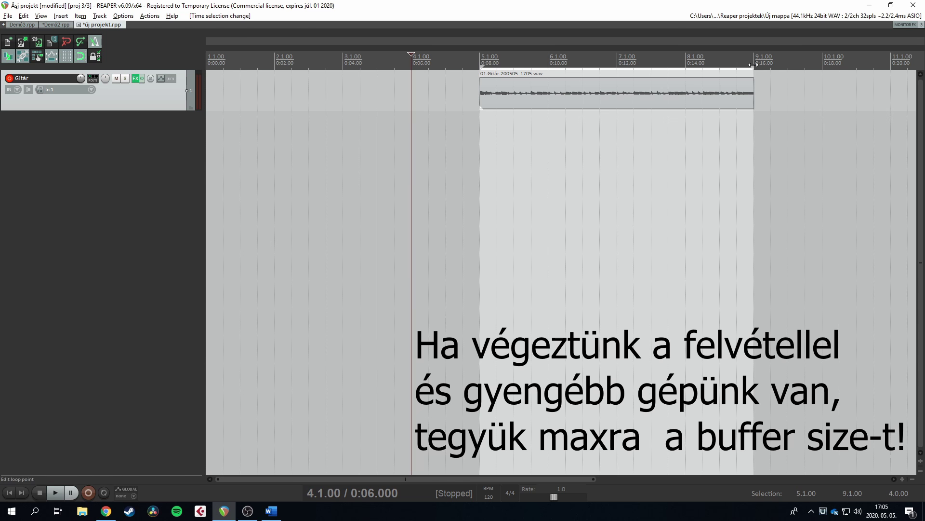
{"action": "left_click", "coordinate": [105, 496]}
{"action": "left_click_drag", "start_coordinate": [664, 42], "coordinate": [641, 46]}
{"action": "left_click", "coordinate": [435, 60]}
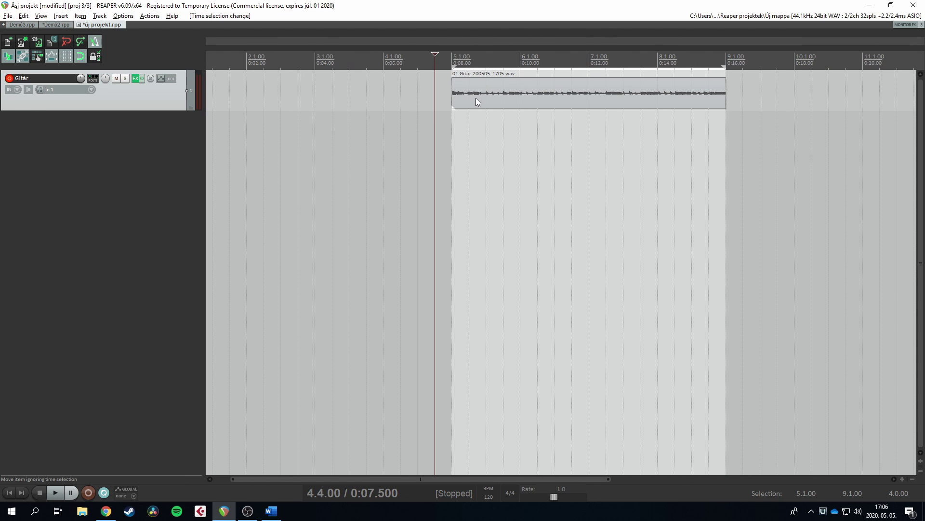
{"action": "key", "text": "space"}
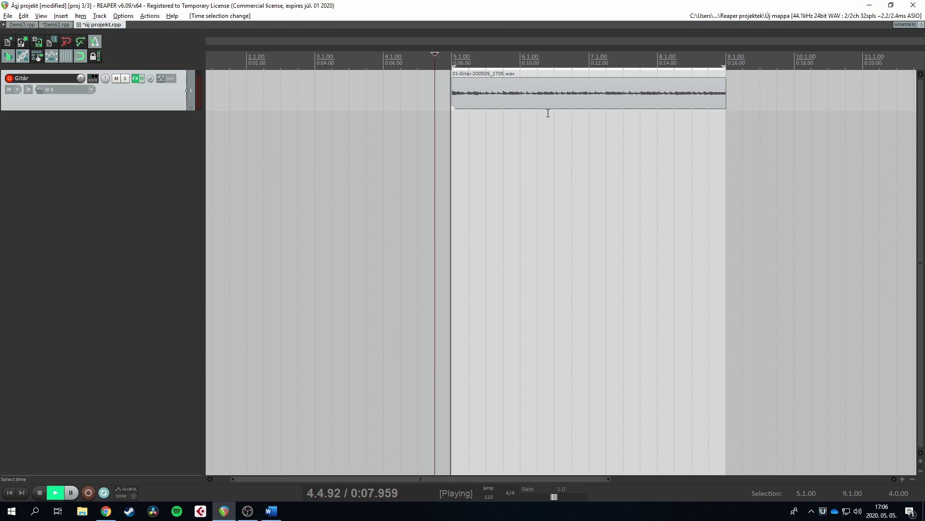
{"action": "left_click", "coordinate": [100, 42]}
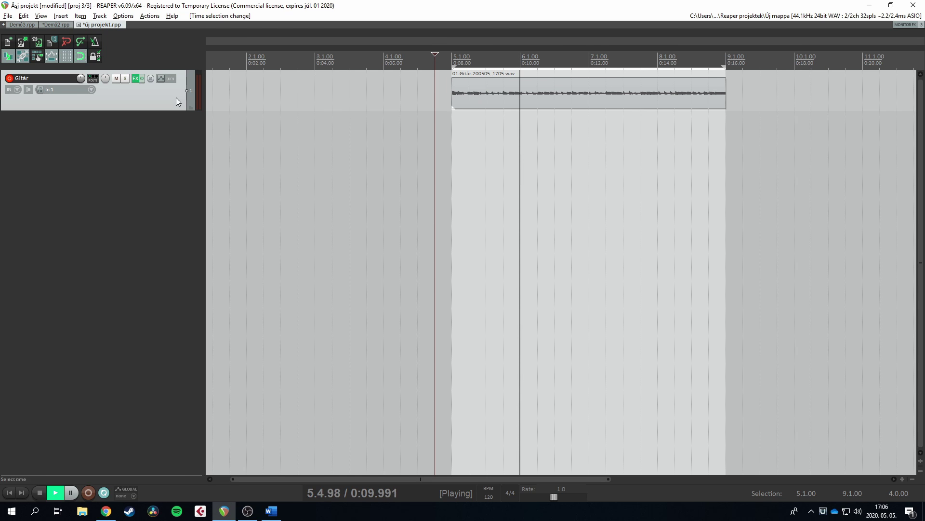
Step: In the Gitár track's Amped Roots plug-in, adjust the pedalboard's Noise Gate threshold and Drive pedal level while the loop plays
{"action": "left_click", "coordinate": [135, 79]}
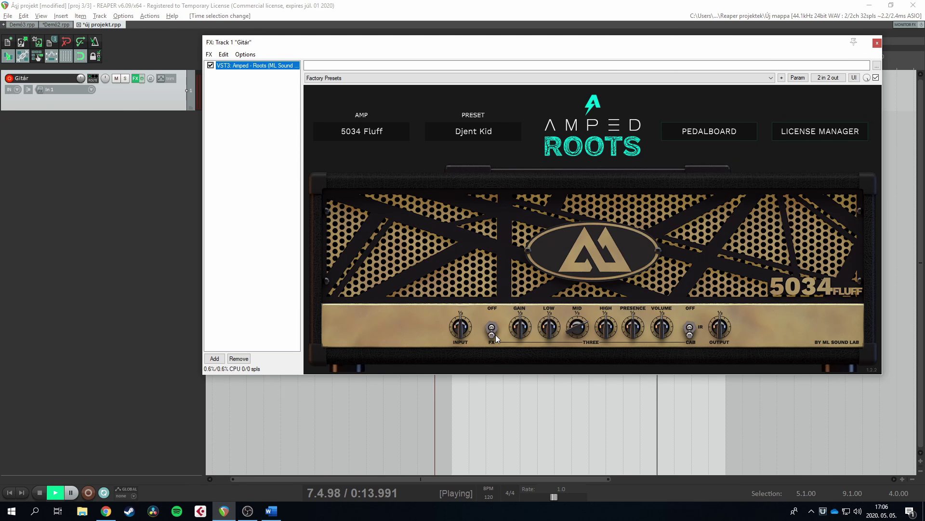
{"action": "left_click", "coordinate": [699, 131]}
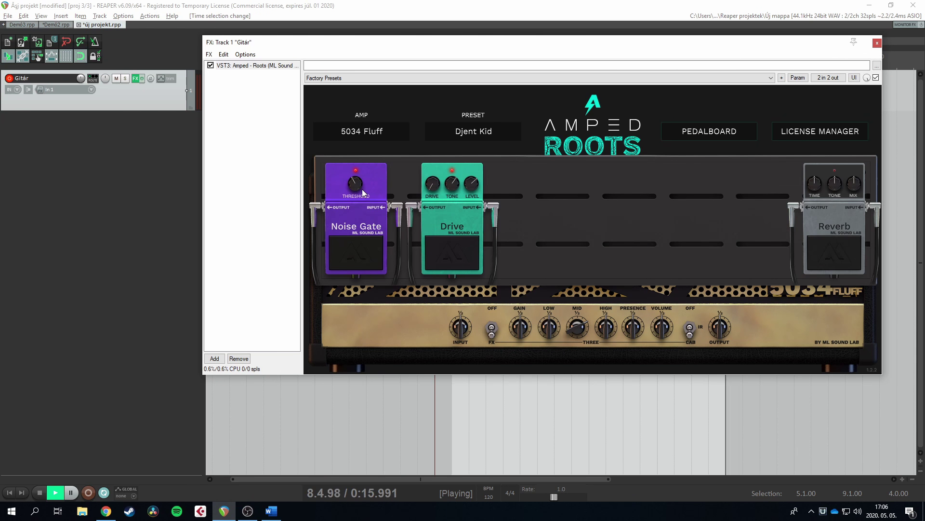
{"action": "left_click_drag", "start_coordinate": [353, 182], "coordinate": [353, 178]}
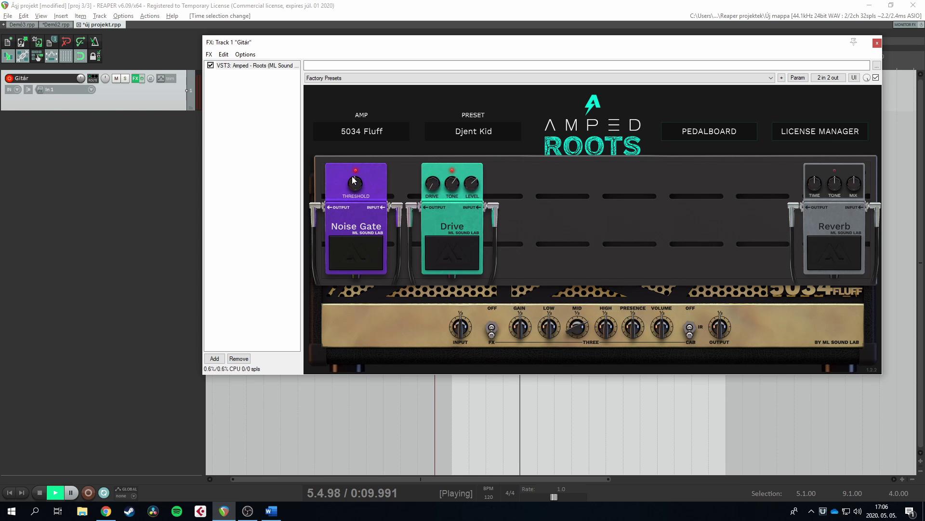
{"action": "left_click_drag", "start_coordinate": [470, 184], "coordinate": [475, 138]}
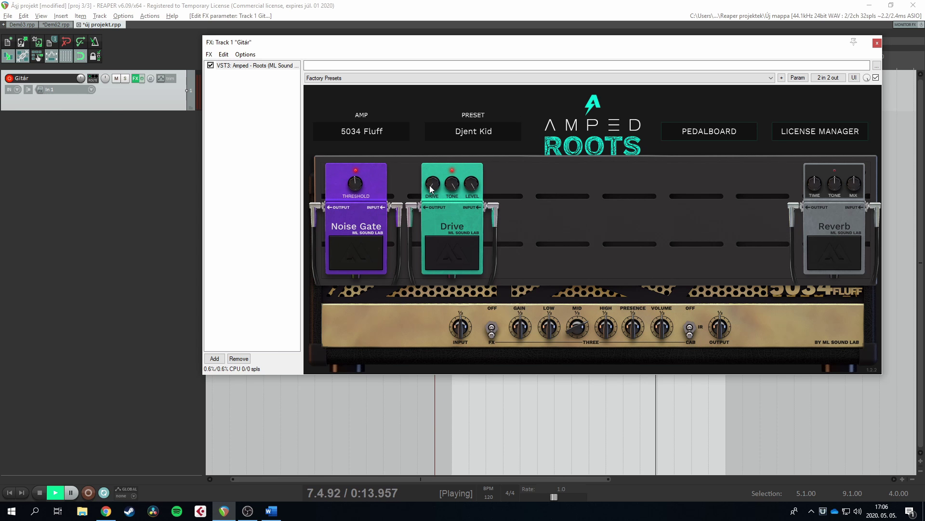
{"action": "left_click", "coordinate": [477, 135]}
{"action": "left_click", "coordinate": [698, 134]}
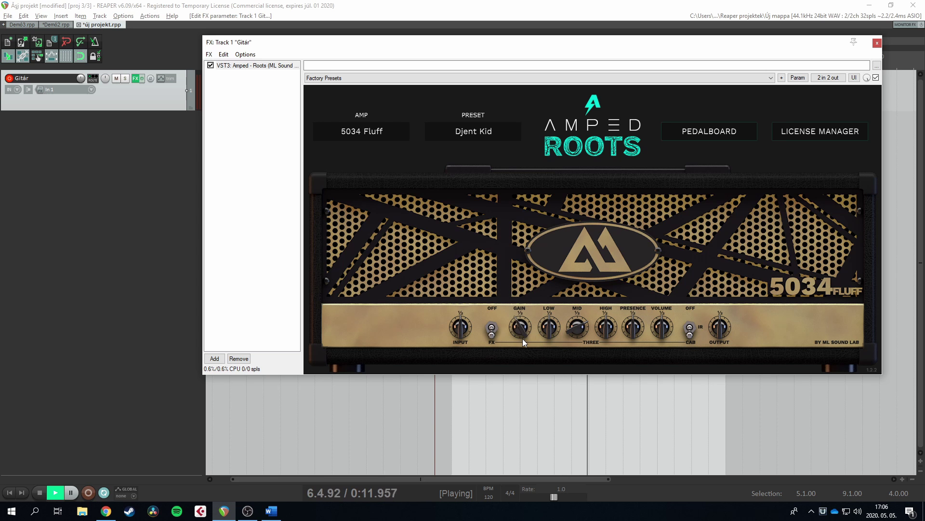
Step: Adjust the 5034 Fluff amp's tone and volume knobs during playback and stop the playback
{"action": "left_click_drag", "start_coordinate": [552, 328], "coordinate": [586, 319]}
{"action": "left_click_drag", "start_coordinate": [665, 330], "coordinate": [606, 329]}
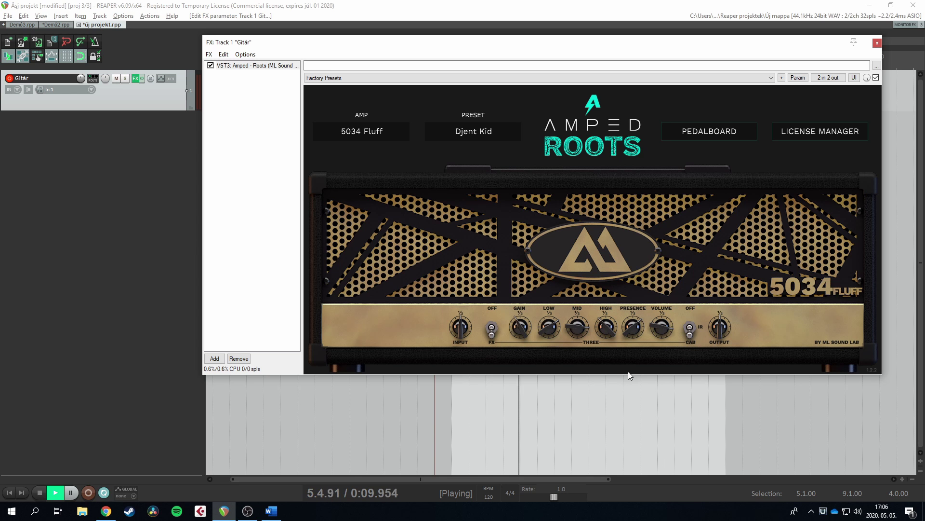
{"action": "key", "text": "space"}
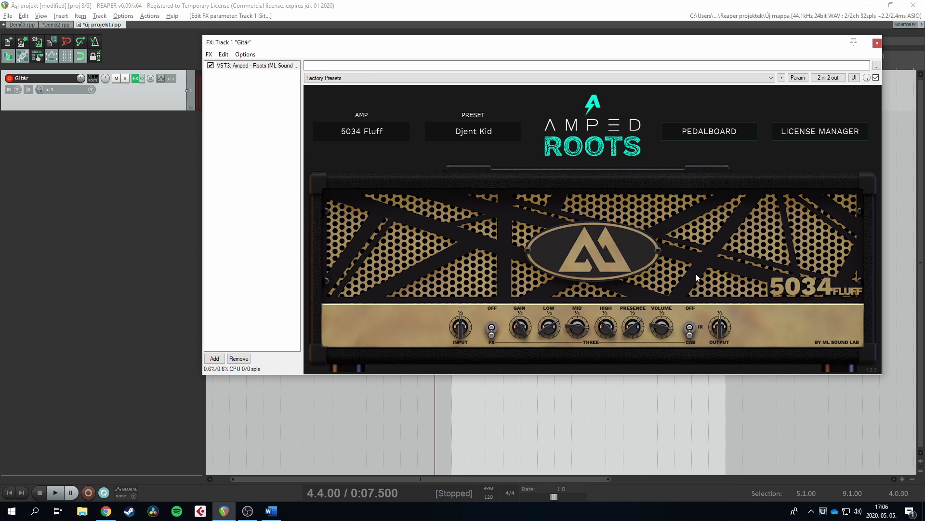
{"action": "left_click", "coordinate": [707, 137]}
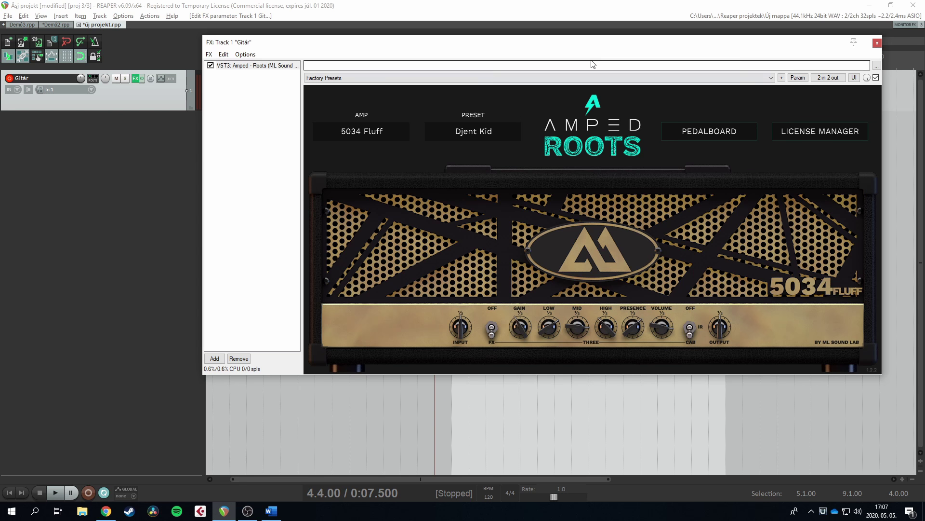
Step: Play the loop from measure 5 and compare the amp sound with the cab simulation disengaged and engaged again
{"action": "left_click_drag", "start_coordinate": [594, 44], "coordinate": [516, 139]}
{"action": "left_click", "coordinate": [460, 62]}
{"action": "key", "text": "space"}
{"action": "left_click", "coordinate": [611, 427]}
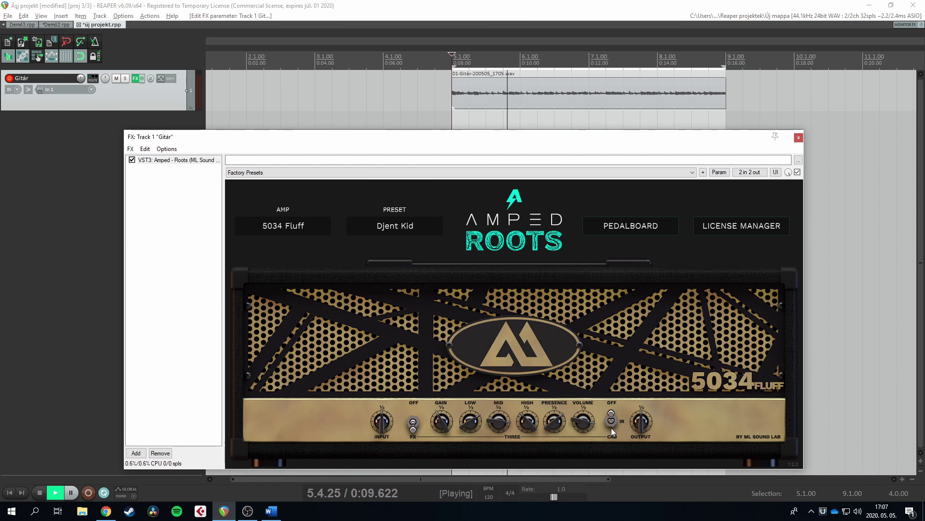
{"action": "left_click", "coordinate": [611, 426]}
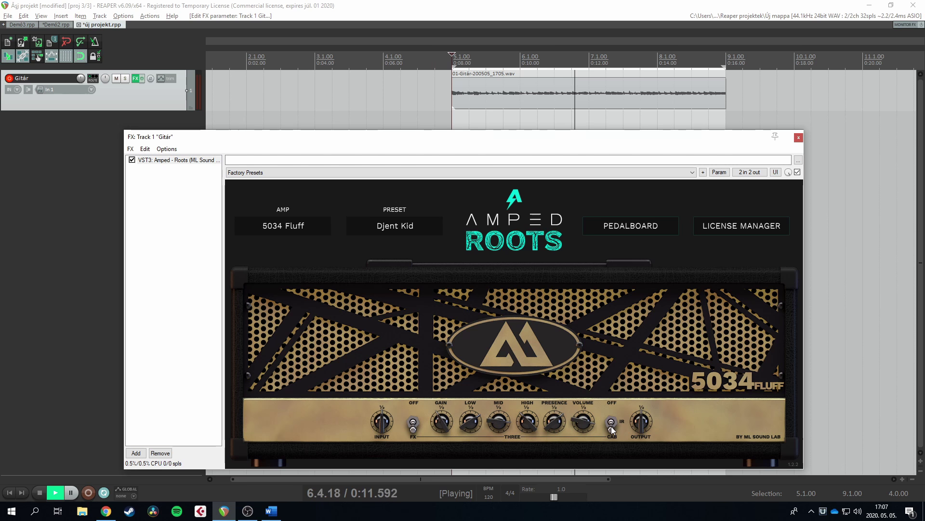
{"action": "key", "text": "space"}
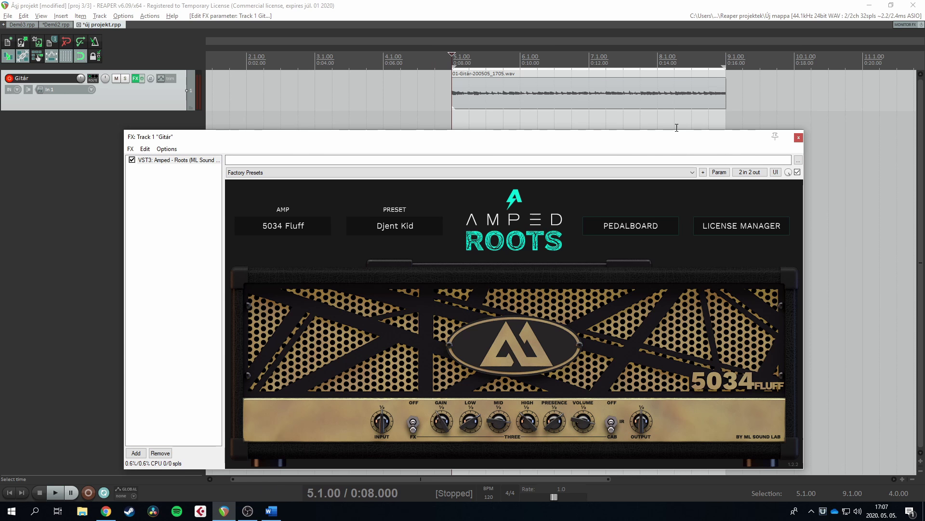
{"action": "left_click_drag", "start_coordinate": [668, 139], "coordinate": [670, 75]}
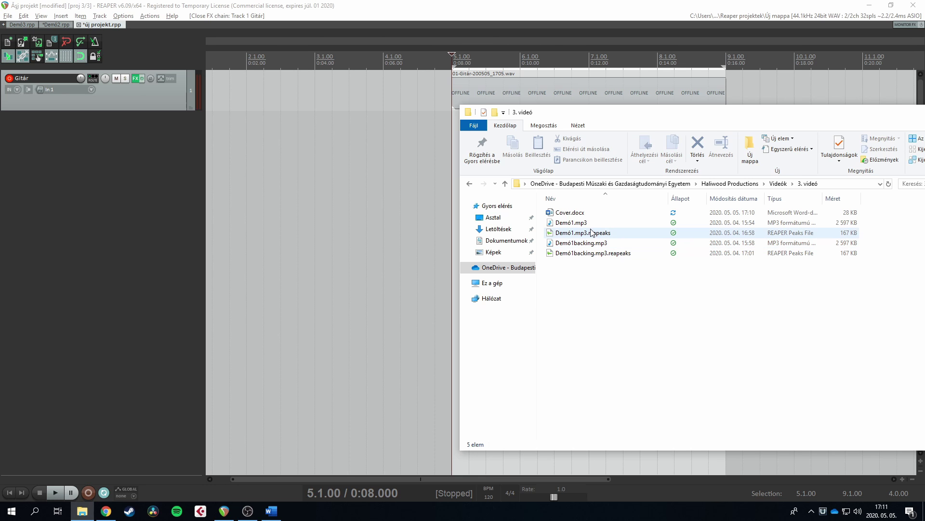
Step: Import Demó1backing.mp3 from the 3. videó folder onto a new track below Gitár, starting at measure 2
{"action": "left_click", "coordinate": [609, 243]}
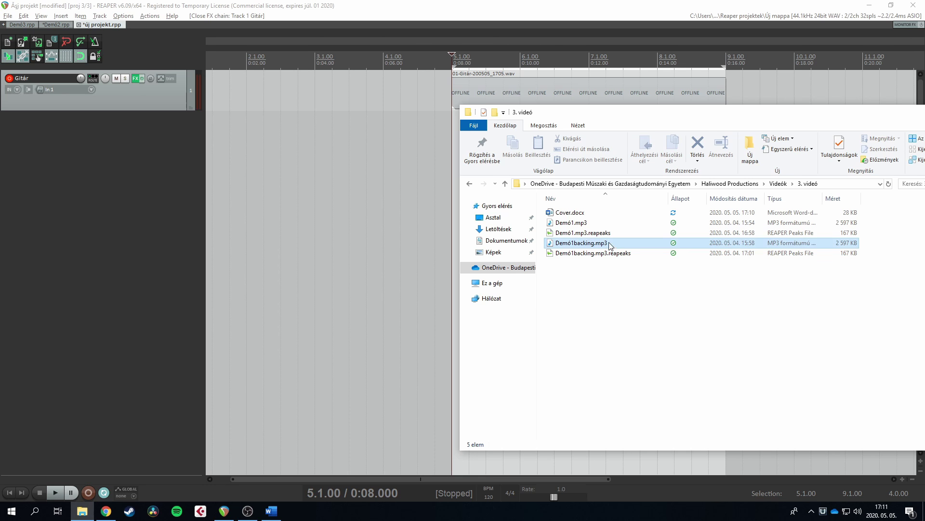
{"action": "left_click_drag", "start_coordinate": [609, 244], "coordinate": [221, 124]}
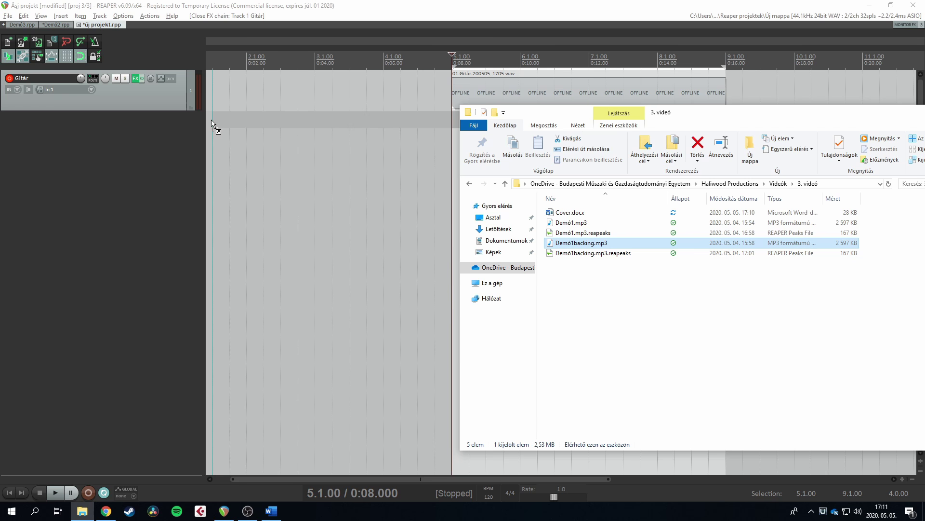
{"action": "left_click_drag", "start_coordinate": [221, 123], "coordinate": [232, 122]}
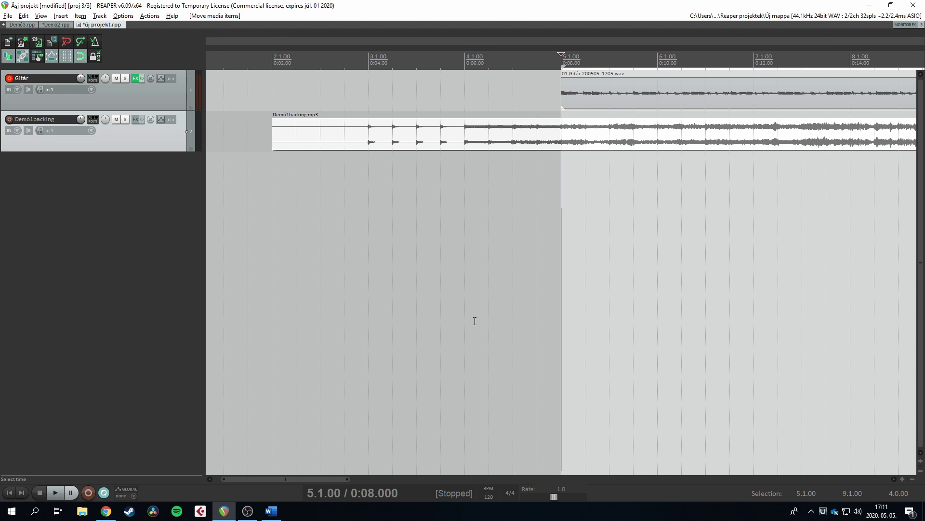
{"action": "scroll", "coordinate": [403, 151], "scroll_direction": "down", "scroll_amount": 2}
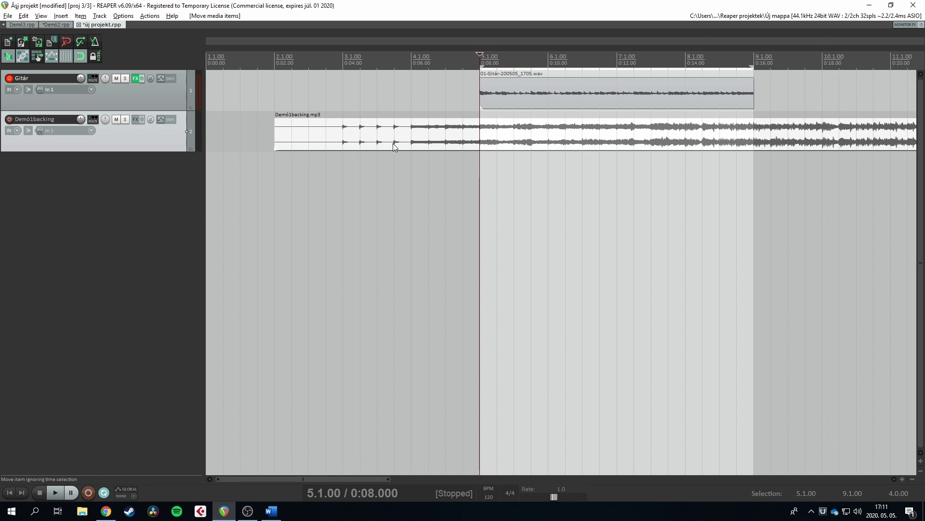
Step: Delete the earlier recorded guitar item and shift Demó1backing.mp3 along the timeline to 2.2.00
{"action": "key", "text": "Delete"}
{"action": "left_click", "coordinate": [307, 95]}
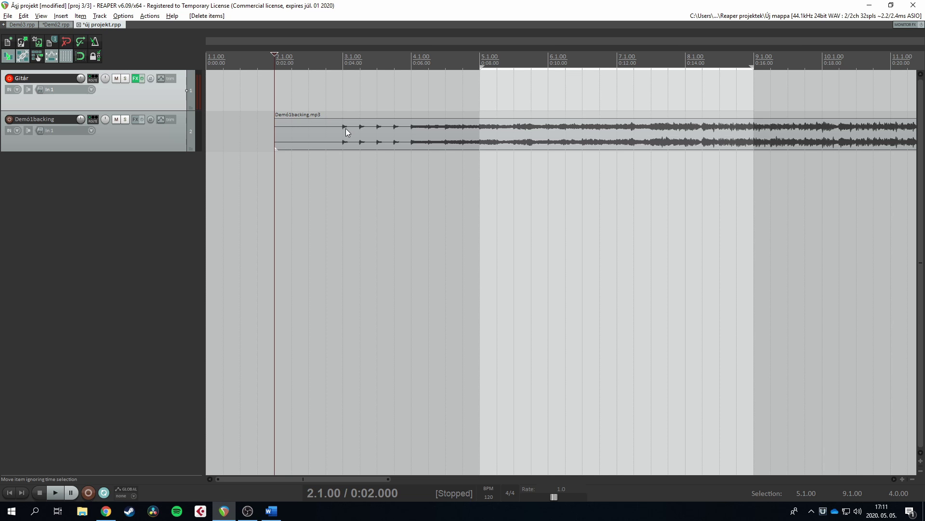
{"action": "left_click_drag", "start_coordinate": [345, 132], "coordinate": [315, 144]}
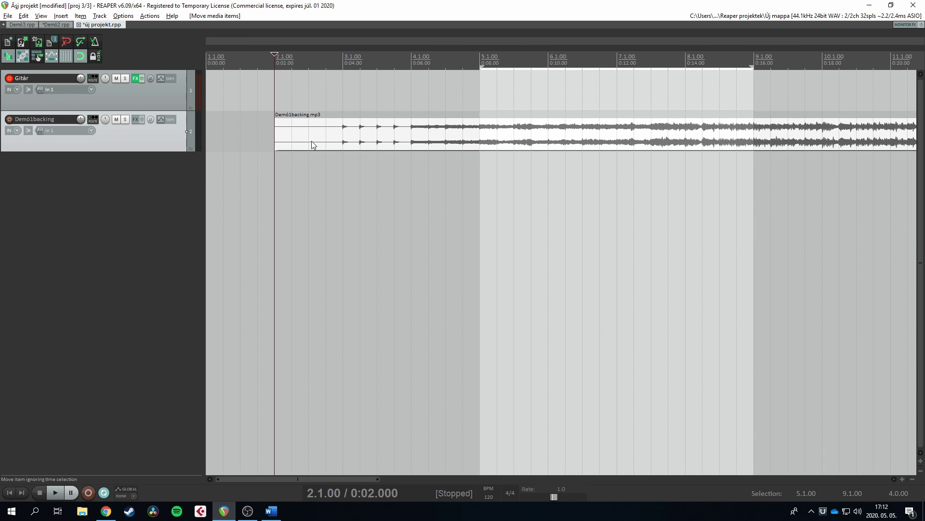
{"action": "mouse_move", "coordinate": [303, 143]}
{"action": "left_mouse_down"}
{"action": "mouse_move", "coordinate": [356, 140]}
{"action": "mouse_move", "coordinate": [321, 143]}
{"action": "left_mouse_up"}
Step: Choose another grid line spacing in the snap and grid settings
{"action": "right_click", "coordinate": [80, 56]}
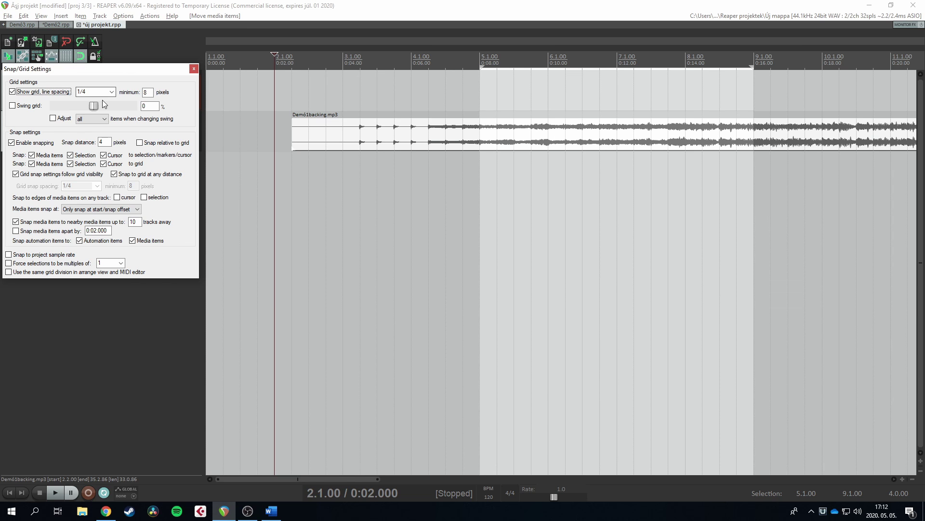
{"action": "left_click", "coordinate": [111, 92]}
{"action": "left_click", "coordinate": [100, 170]}
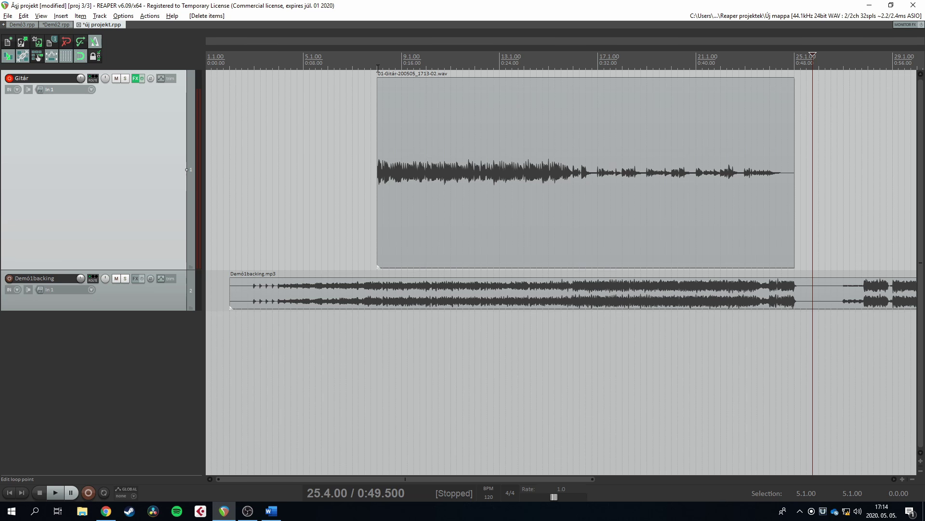
Step: Play the new guitar take with the backing from measure 7 and adjust the Demó1backing track's volume
{"action": "left_click", "coordinate": [378, 68]}
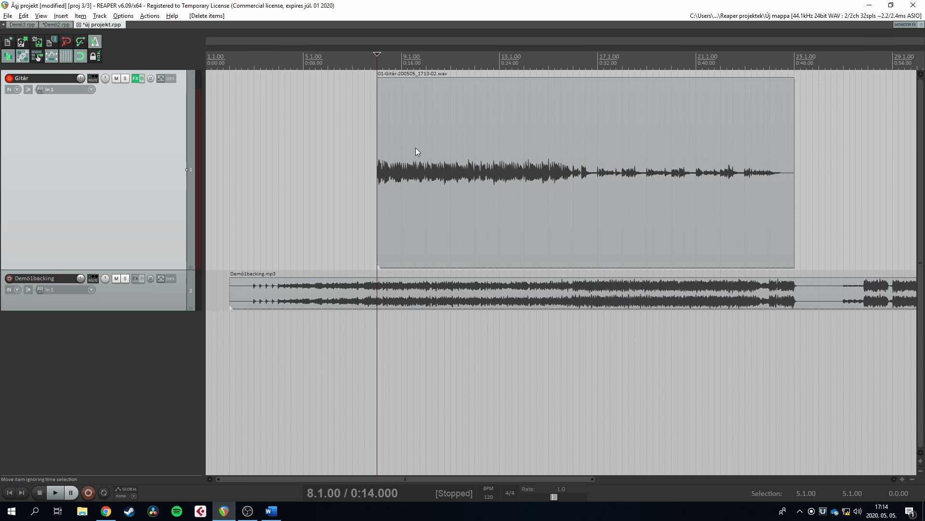
{"action": "scroll", "coordinate": [420, 153], "scroll_direction": "up", "scroll_amount": 3}
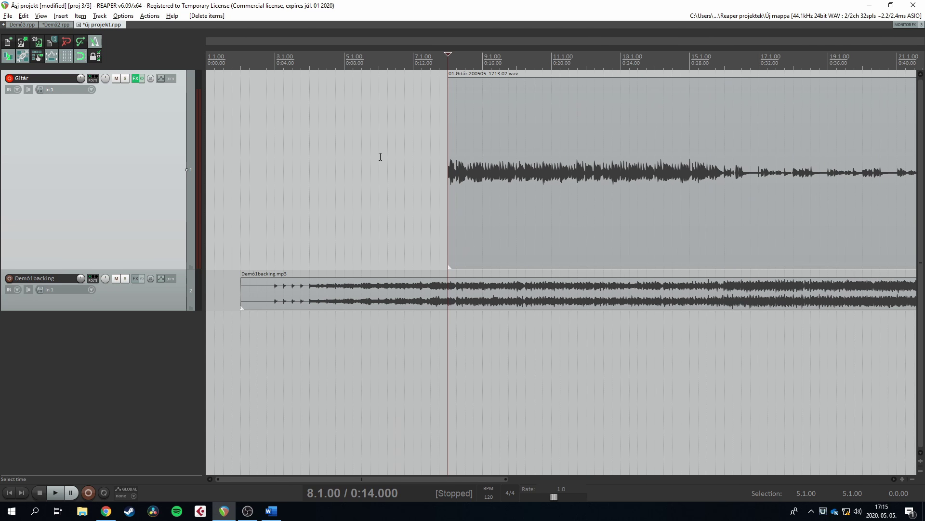
{"action": "left_click", "coordinate": [422, 62]}
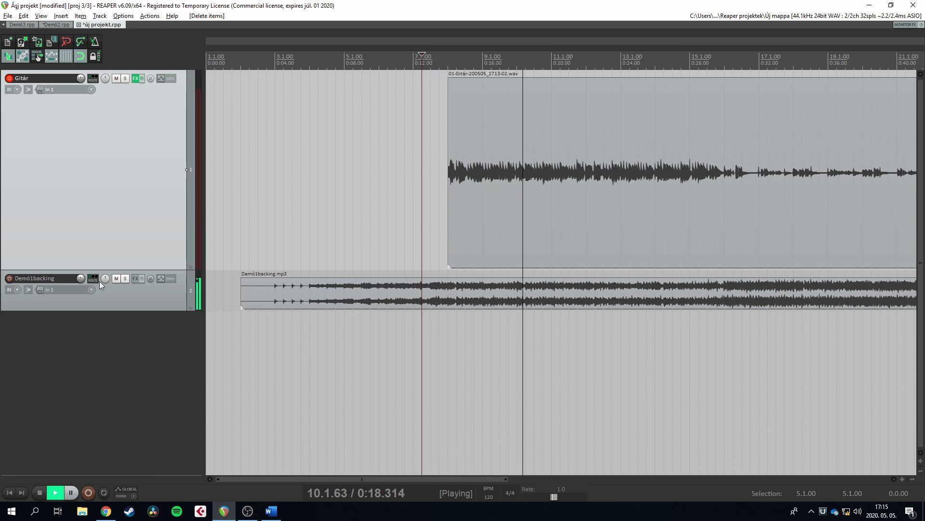
{"action": "left_click_drag", "start_coordinate": [79, 279], "coordinate": [79, 279]}
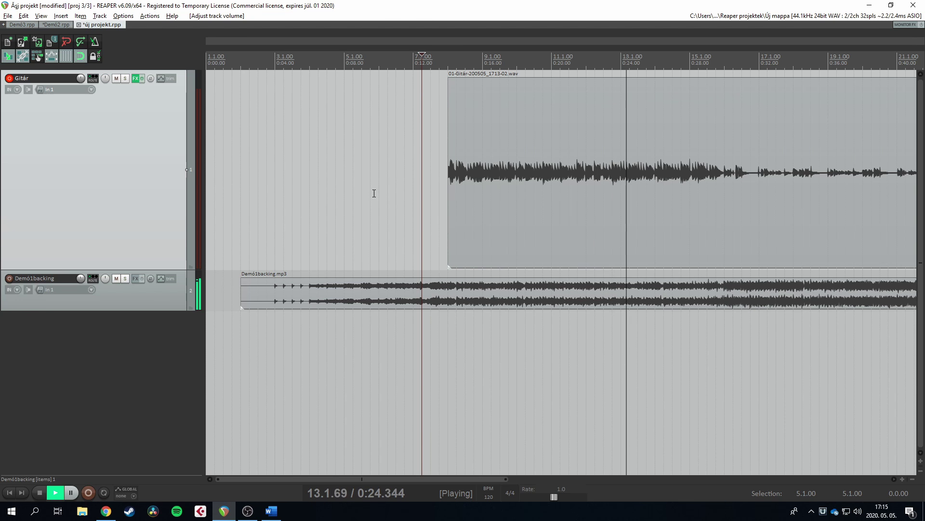
{"action": "scroll", "coordinate": [374, 193], "scroll_direction": "down", "scroll_amount": 2}
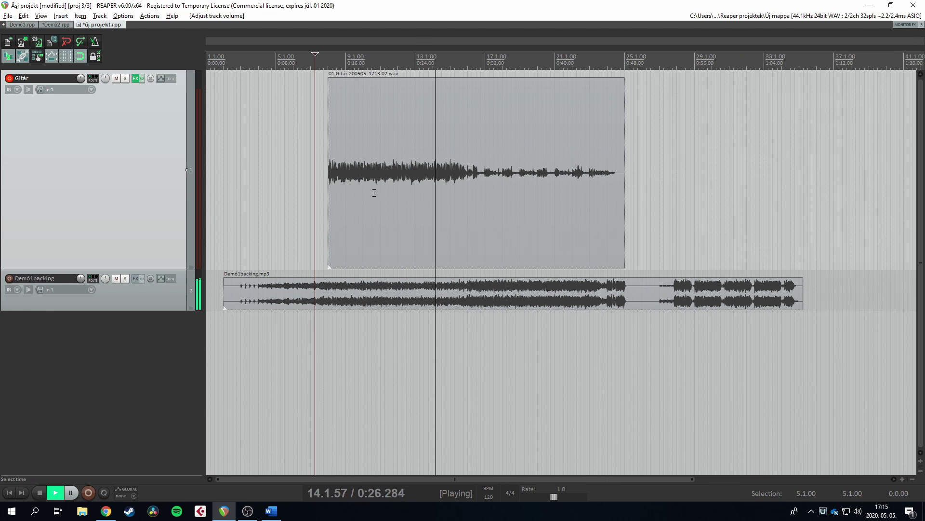
Step: Split the guitar take on the Gitár track at measures 16, 18 and 20
{"action": "scroll", "coordinate": [374, 192], "scroll_direction": "up", "scroll_amount": 1}
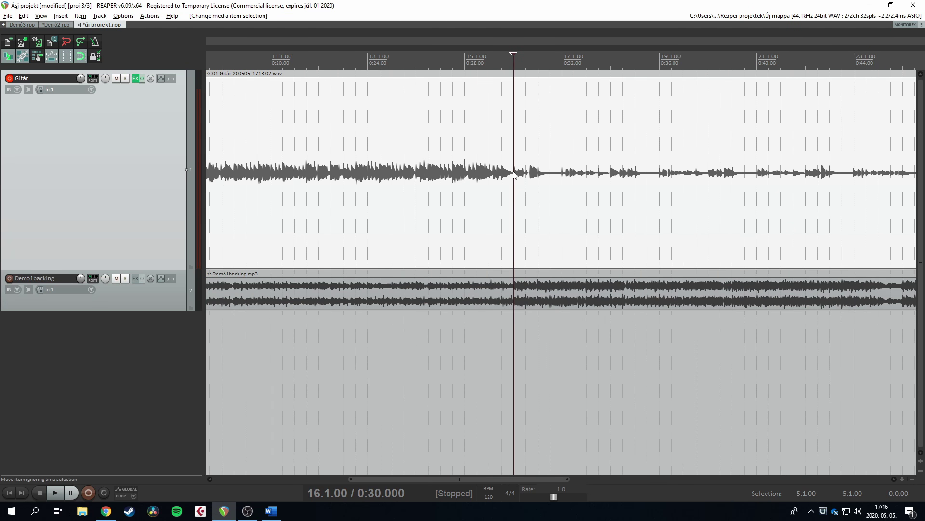
{"action": "key", "text": "s"}
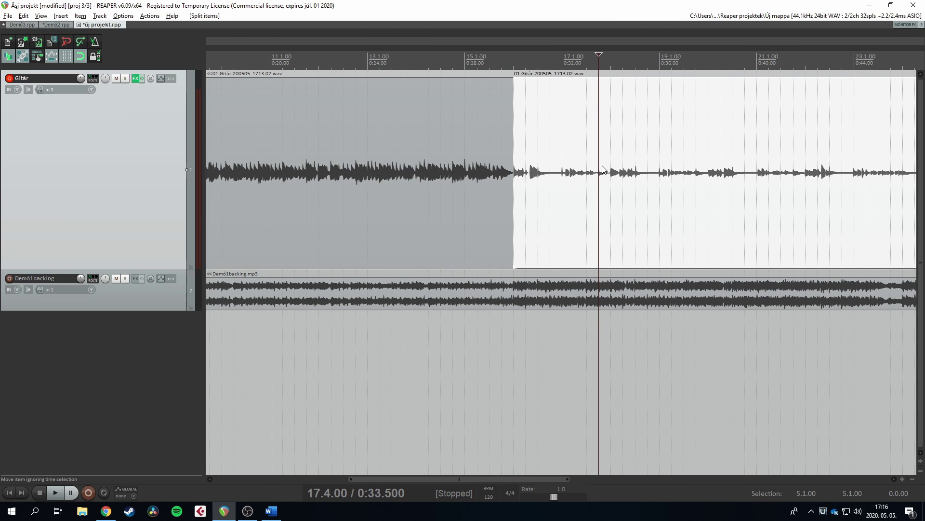
{"action": "key", "text": "s"}
{"action": "left_click", "coordinate": [713, 174]}
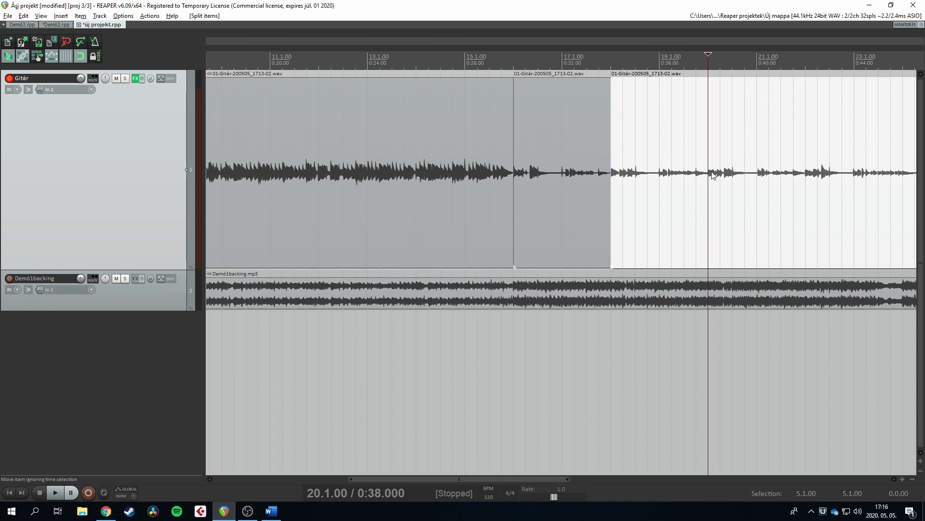
{"action": "key", "text": "s"}
Step: Replace the guitar section in measures 16–18 with a copy of the measure 18–20 section and play it back from measure 15
{"action": "left_click", "coordinate": [575, 183]}
{"action": "key", "text": "Delete"}
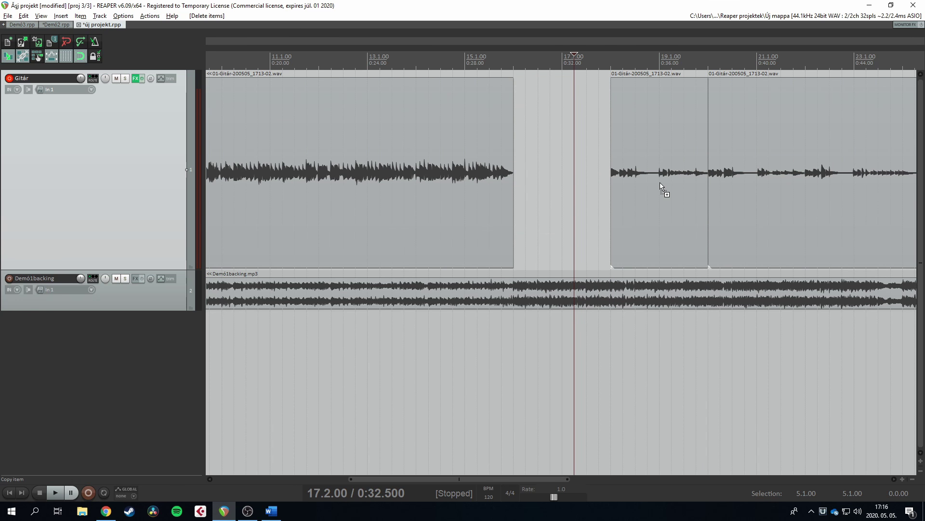
{"action": "left_click_drag", "start_coordinate": [664, 179], "coordinate": [560, 179]}
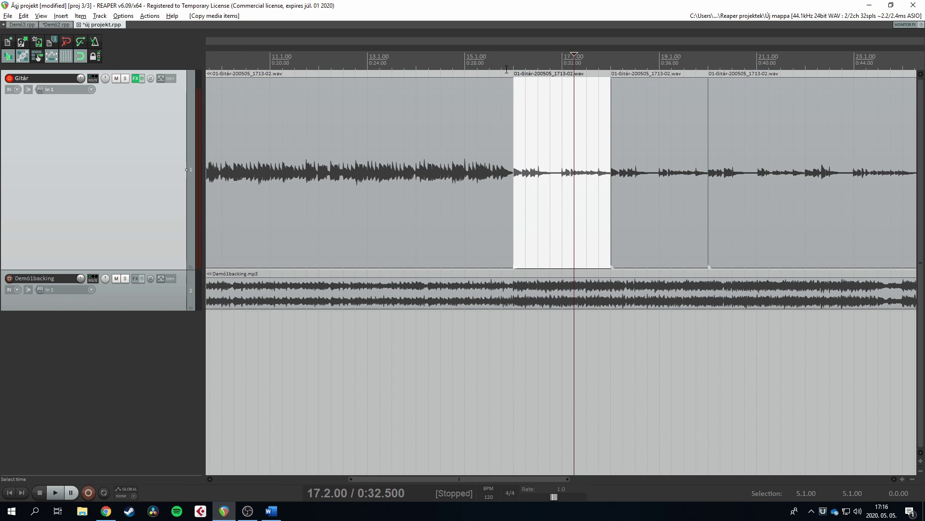
{"action": "left_click", "coordinate": [481, 58]}
{"action": "key", "text": "space"}
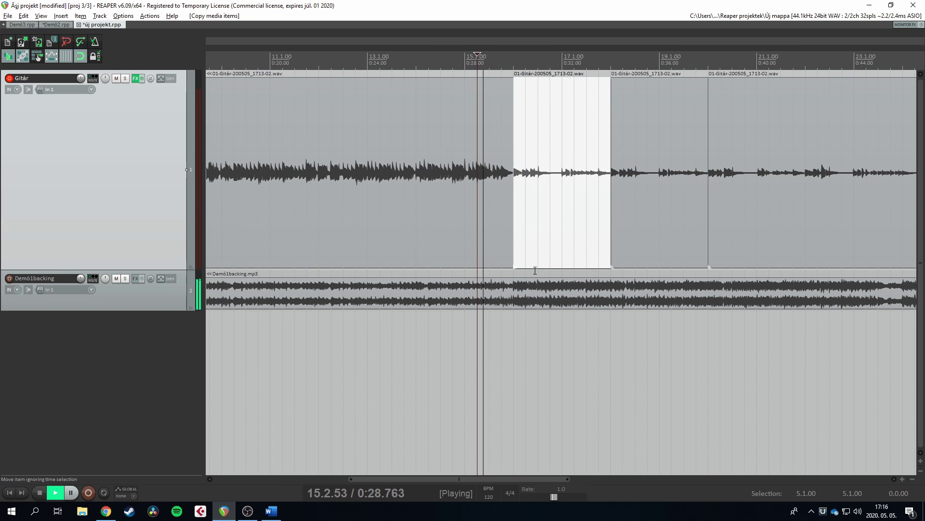
Step: Play the guitar take with the backing from measure 15 and listen across the replaced section and the measure 18 join
{"action": "left_click", "coordinate": [526, 367]}
{"action": "left_click", "coordinate": [468, 55]}
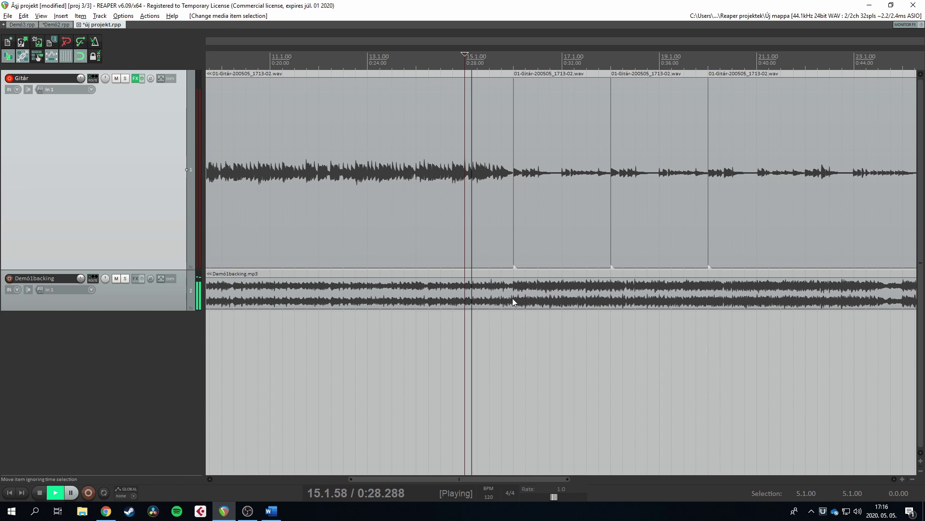
{"action": "left_click", "coordinate": [489, 228]}
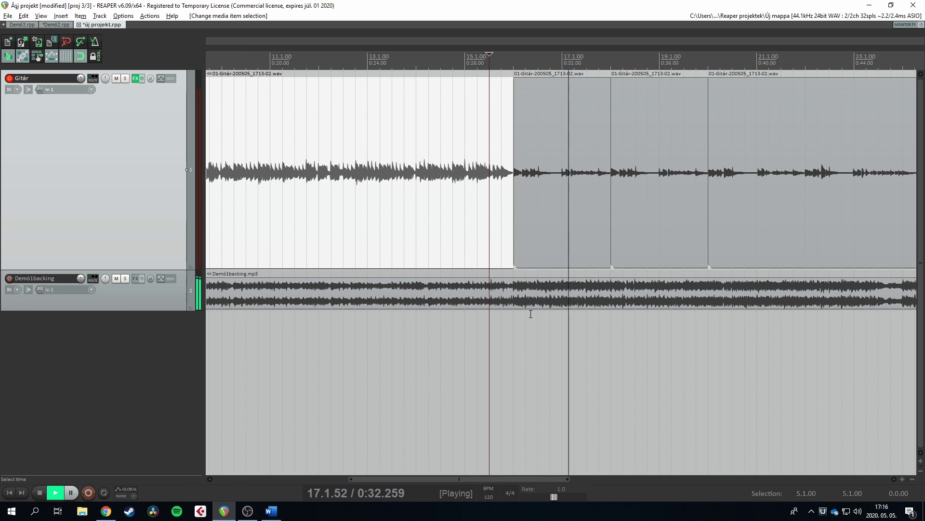
{"action": "left_click", "coordinate": [621, 353]}
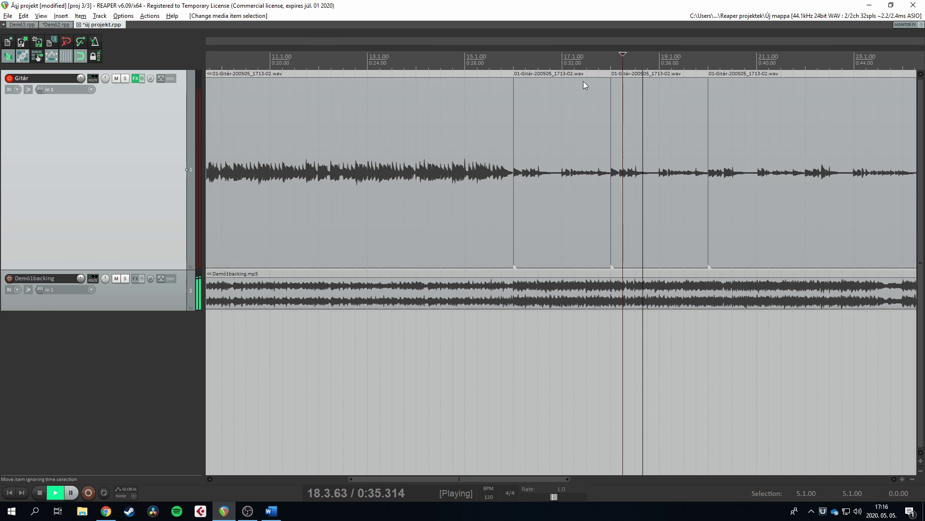
Step: Restart playback from just before measure 16 and save the project
{"action": "left_click", "coordinate": [502, 57]}
{"action": "scroll", "coordinate": [537, 162], "scroll_direction": "down", "scroll_amount": 4}
{"action": "key", "text": "ctrl+s"}
{"action": "scroll", "coordinate": [543, 184], "scroll_direction": "up", "scroll_amount": 4}
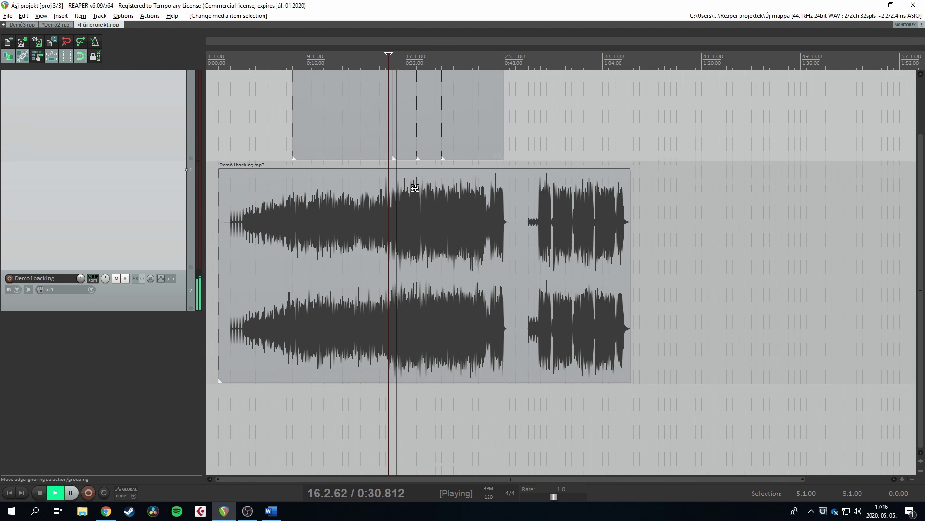
{"action": "scroll", "coordinate": [415, 188], "scroll_direction": "down", "scroll_amount": 3}
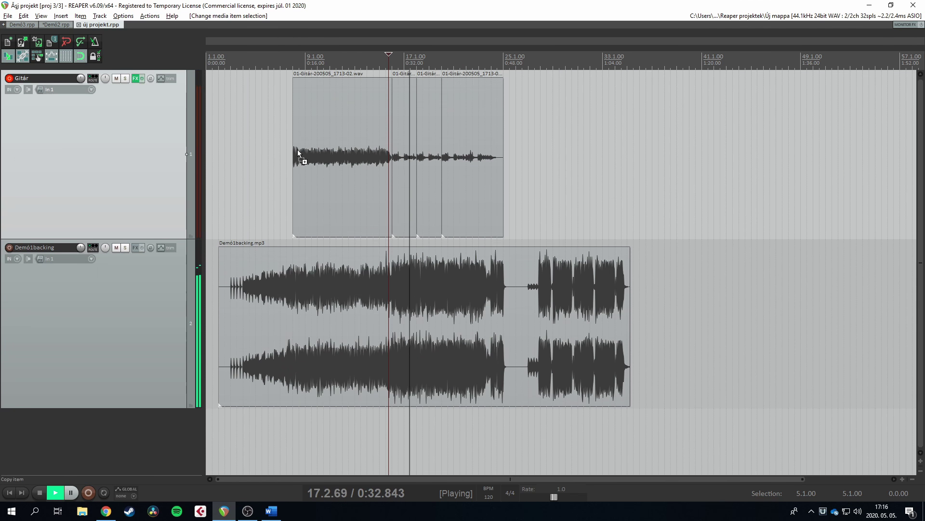
{"action": "scroll", "coordinate": [297, 152], "scroll_direction": "up", "scroll_amount": 2}
{"action": "scroll", "coordinate": [296, 148], "scroll_direction": "down", "scroll_amount": 3}
{"action": "scroll", "coordinate": [273, 147], "scroll_direction": "up", "scroll_amount": 4}
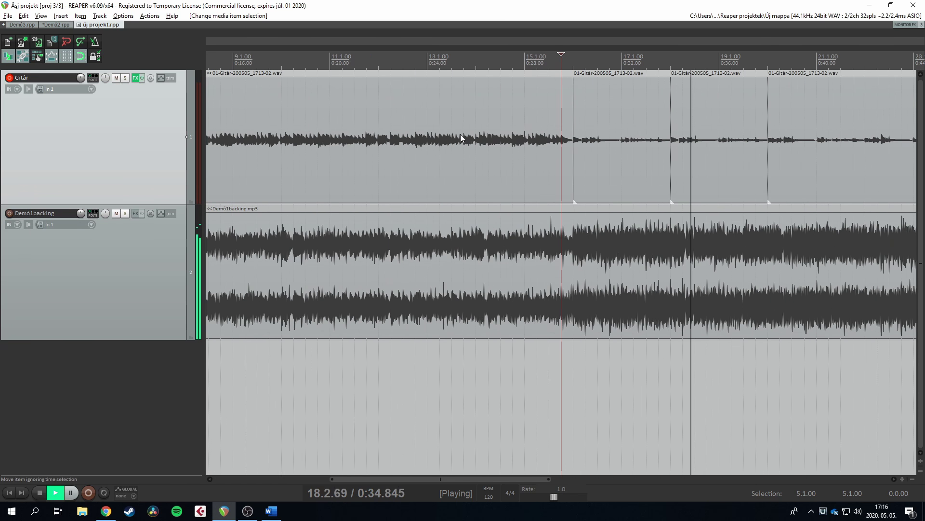
{"action": "scroll", "coordinate": [459, 135], "scroll_direction": "down", "scroll_amount": 2}
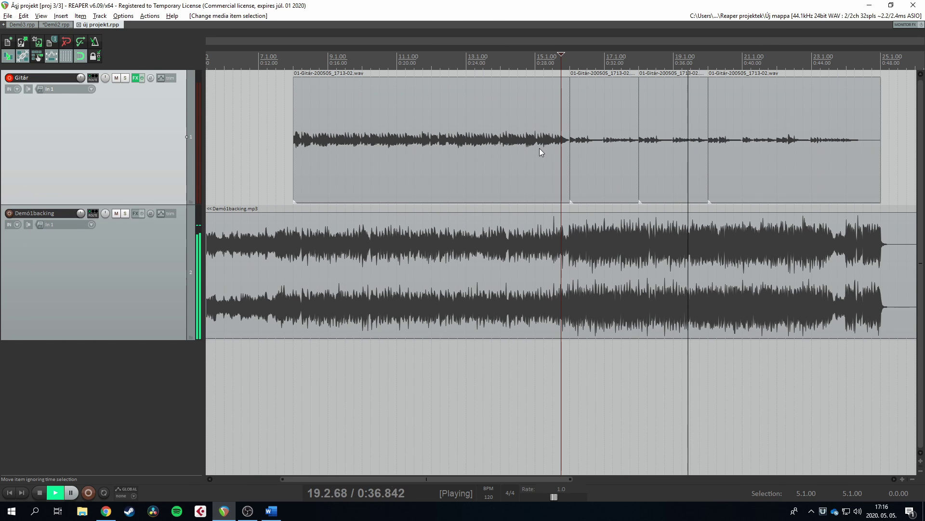
Step: Duplicate the Gitár track, keeping only the part before measure 16 on the original and only the sections from measure 16 on the copy
{"action": "key", "text": "space"}
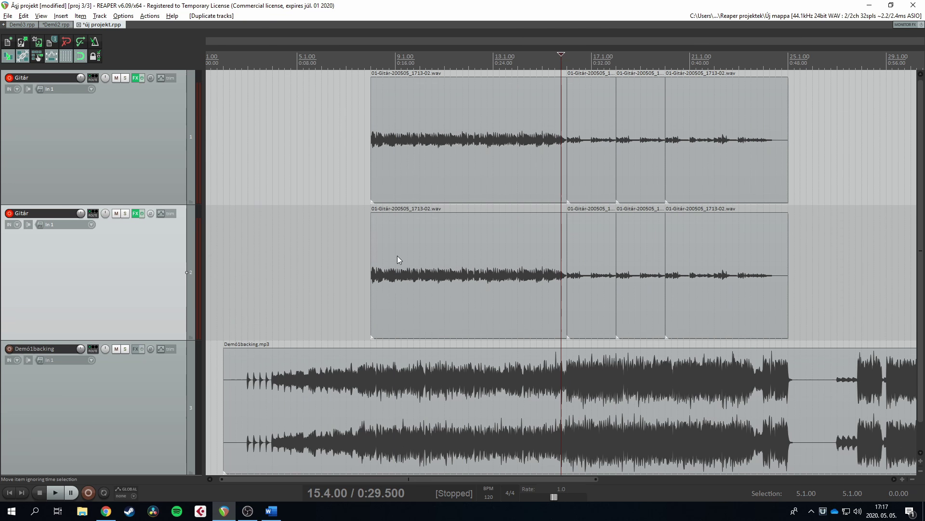
{"action": "left_click", "coordinate": [399, 261]}
{"action": "key", "text": "Delete"}
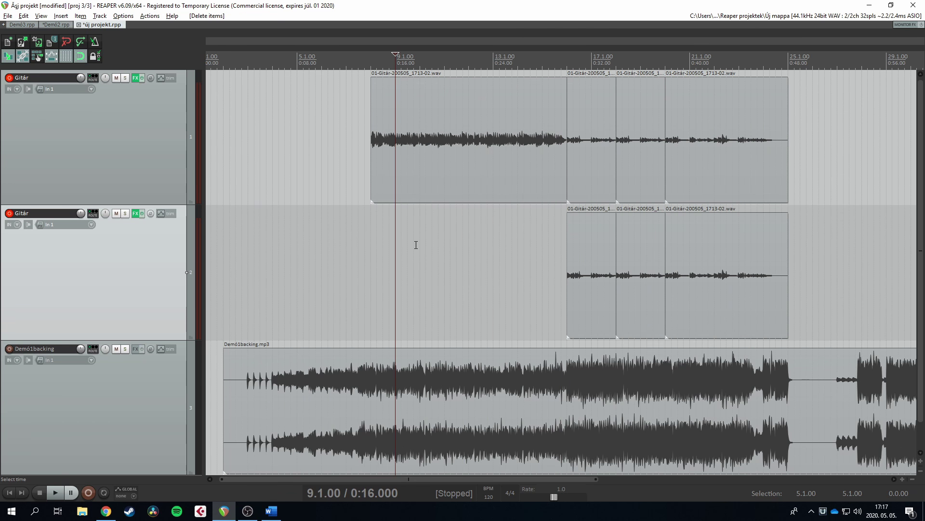
{"action": "left_click_drag", "start_coordinate": [624, 151], "coordinate": [603, 147]}
{"action": "key", "text": "Delete"}
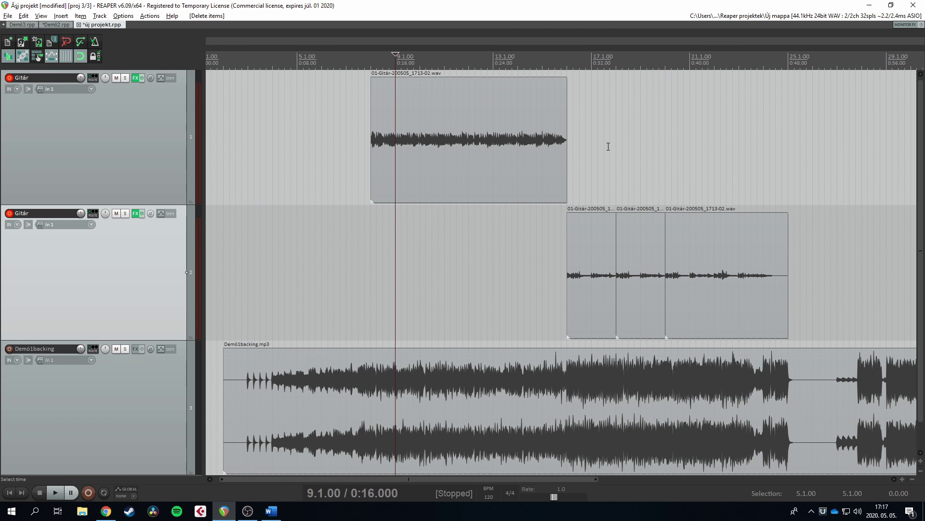
{"action": "left_click", "coordinate": [573, 66]}
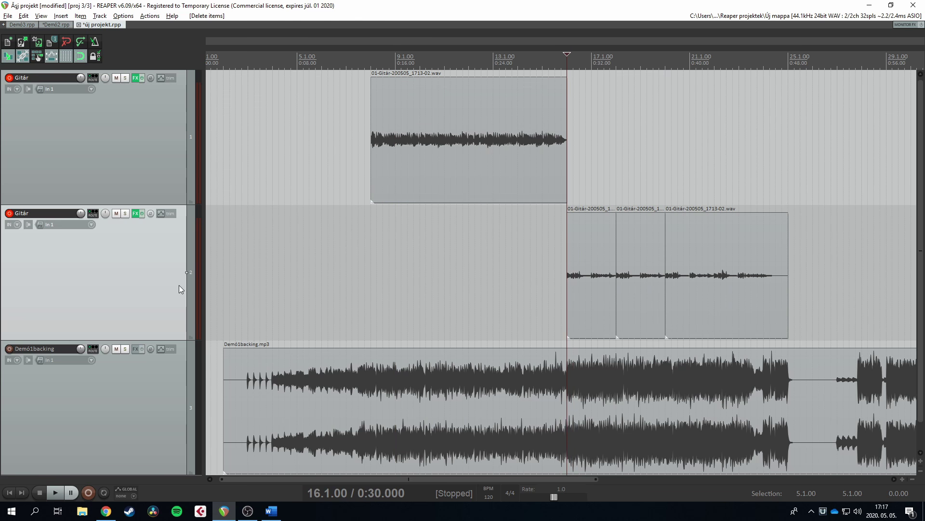
Step: Open the pedalboard of the Amped Roots plug-in on the second Gitár track without adding another effect
{"action": "left_click", "coordinate": [135, 213]}
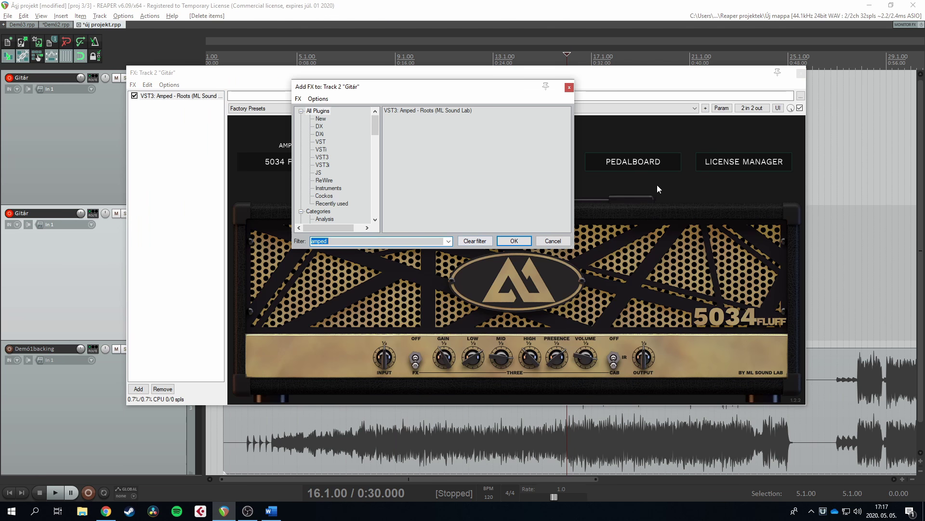
{"action": "left_click", "coordinate": [569, 87]}
{"action": "left_click", "coordinate": [642, 165]}
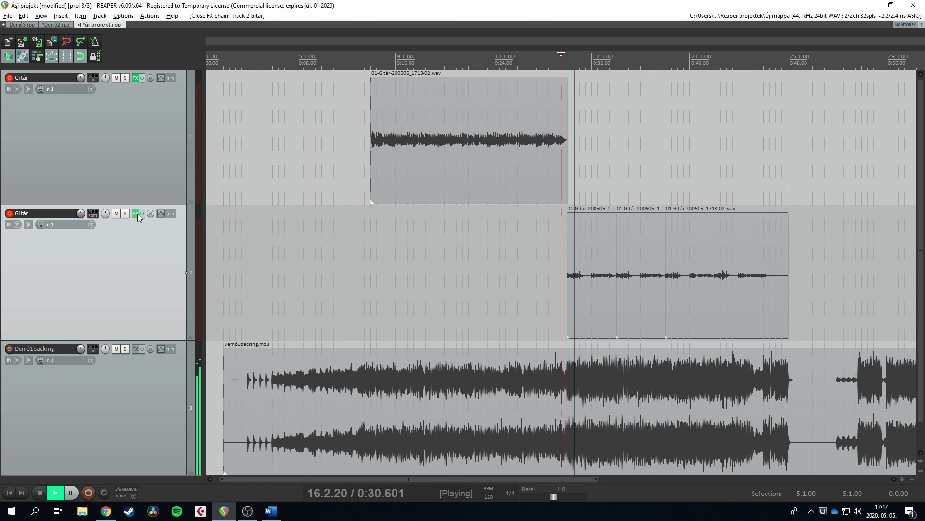
Step: Try out solo and mute on the second Gitár track, switching each on and off again
{"action": "left_click", "coordinate": [125, 213]}
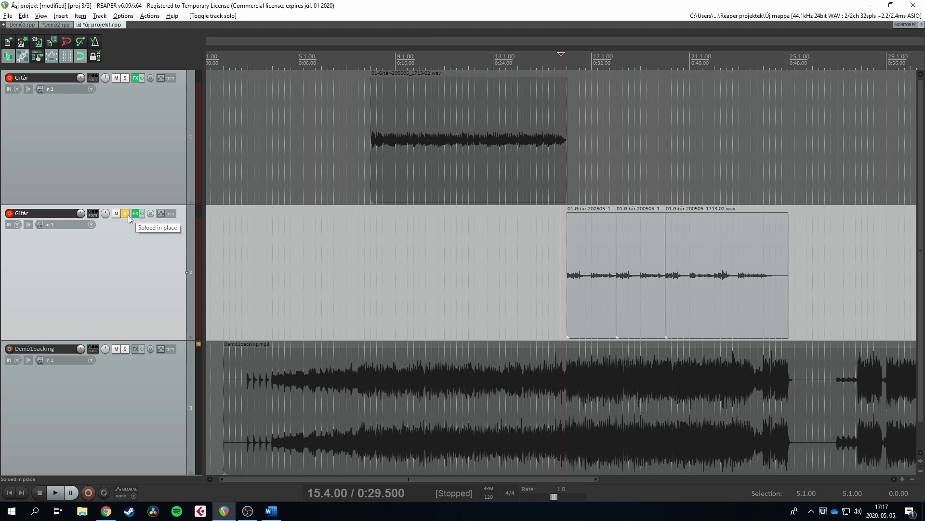
{"action": "left_click", "coordinate": [128, 215]}
{"action": "left_click", "coordinate": [117, 214]}
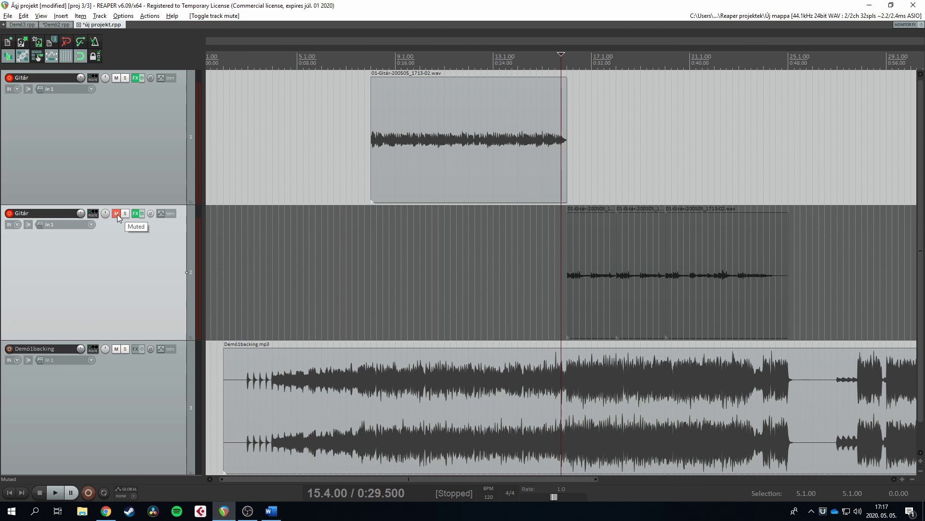
{"action": "left_click", "coordinate": [117, 214]}
Step: Play the second Gitár track soloed, adjust the Mix of its Reverb pedal in Amped Roots, and release the solo
{"action": "key", "text": "space"}
{"action": "left_click", "coordinate": [125, 213]}
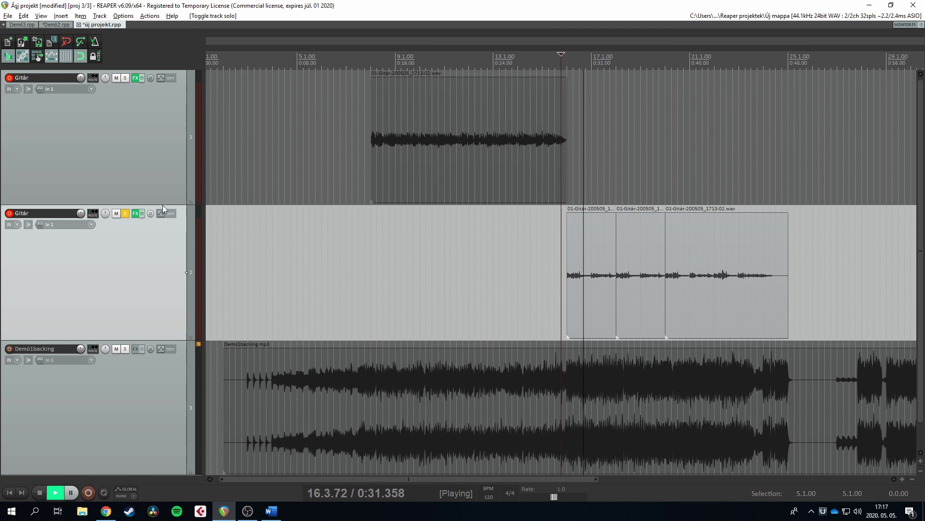
{"action": "left_click", "coordinate": [136, 213]}
{"action": "left_click", "coordinate": [660, 163]}
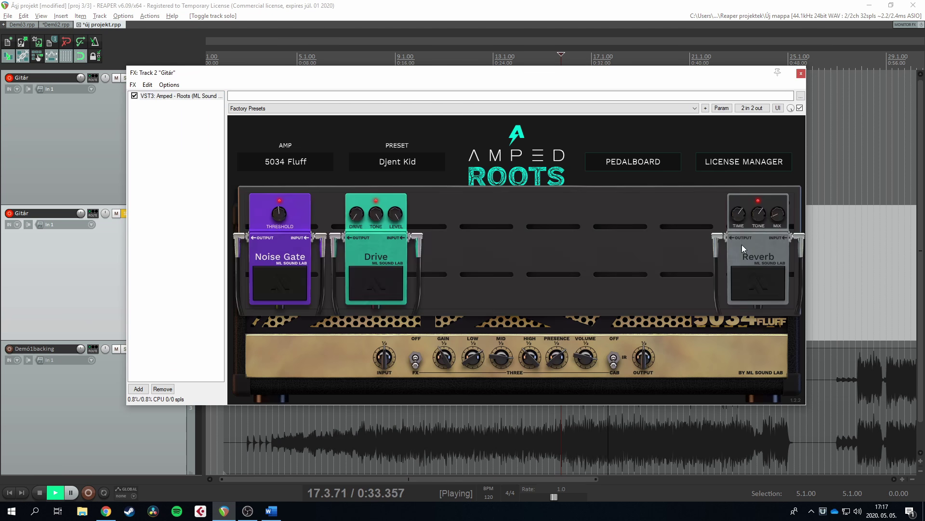
{"action": "left_click_drag", "start_coordinate": [778, 218], "coordinate": [779, 211]}
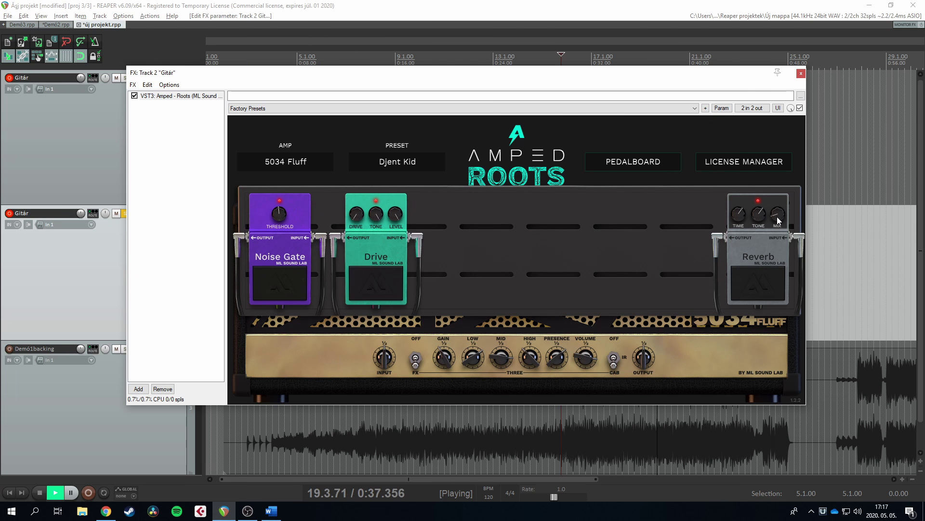
{"action": "left_click", "coordinate": [801, 74]}
{"action": "key", "text": "space"}
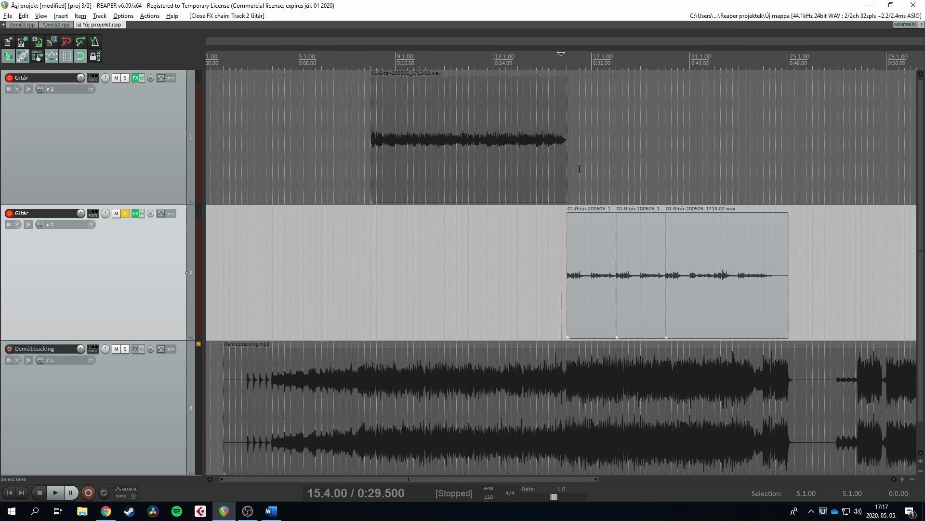
{"action": "left_click", "coordinate": [124, 213]}
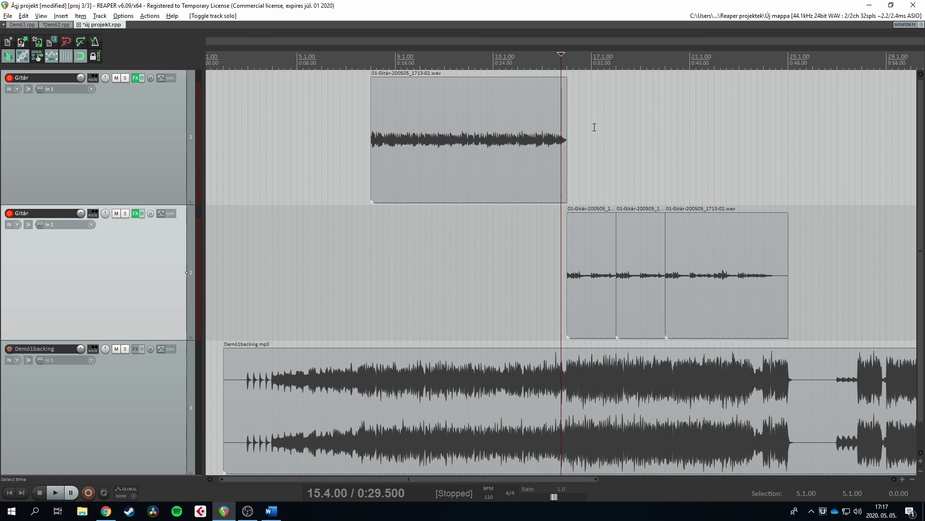
Step: Play all tracks together from just before measure 16 and save the project with the split guitar tracks
{"action": "key", "text": "space"}
{"action": "scroll", "coordinate": [549, 217], "scroll_direction": "down", "scroll_amount": 2}
{"action": "key", "text": "ctrl+s"}
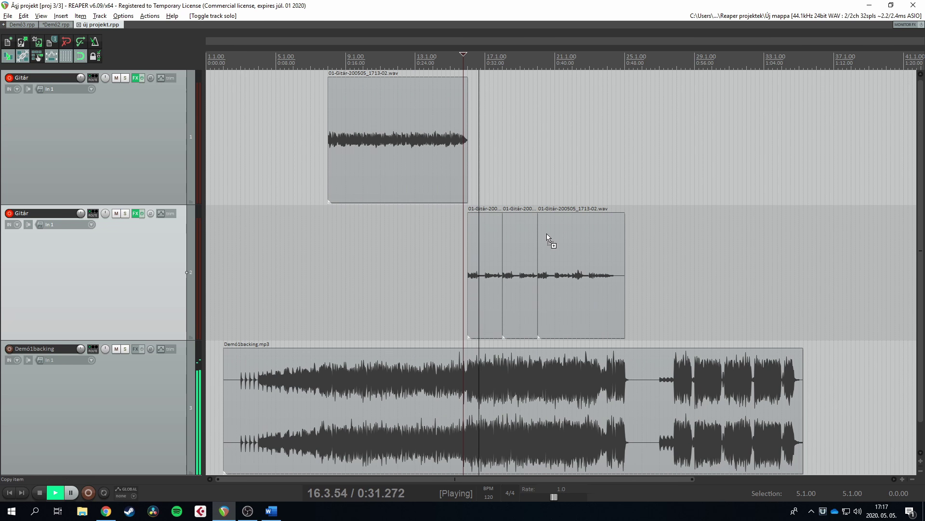
{"action": "scroll", "coordinate": [507, 261], "scroll_direction": "down", "scroll_amount": 1}
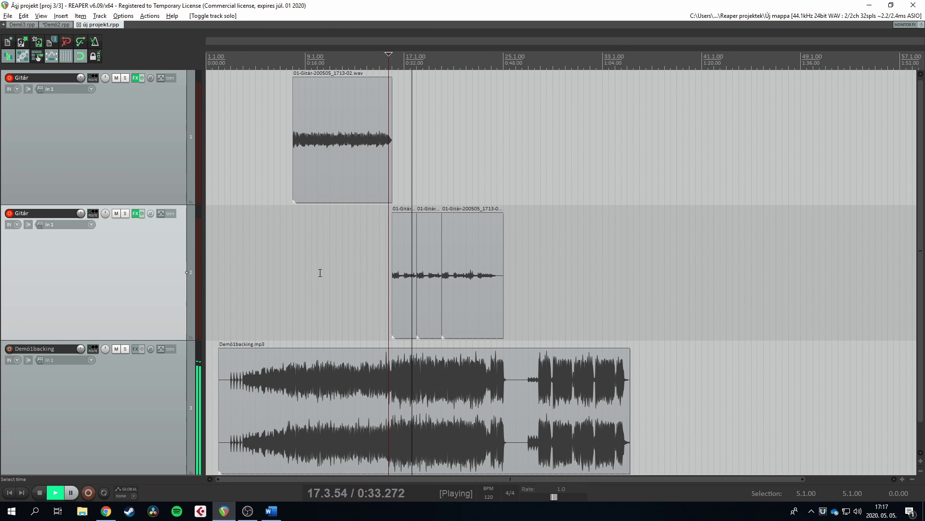
{"action": "scroll", "coordinate": [401, 272], "scroll_direction": "up", "scroll_amount": 2}
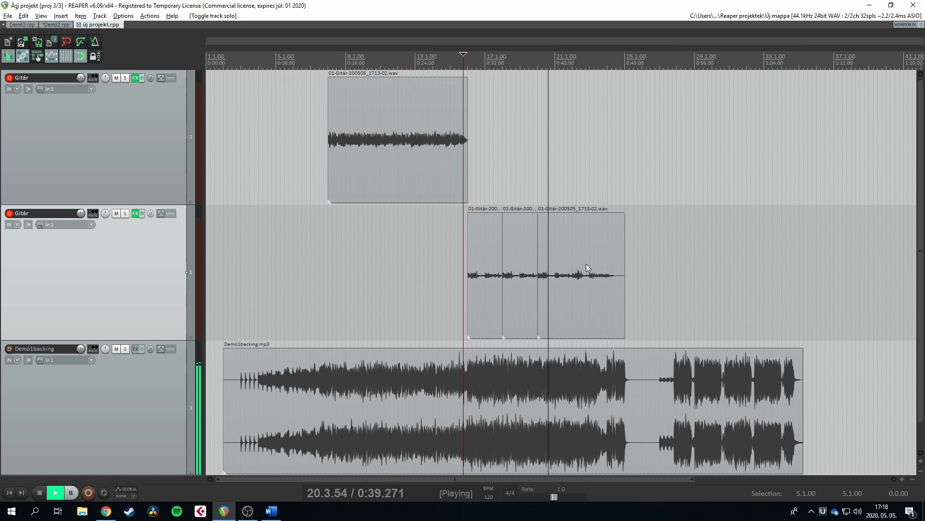
Step: Stop playback, disarm recording on both Gitár tracks, and make a time selection from 1.4.00 to 25.3.00
{"action": "key", "text": "space"}
{"action": "left_click", "coordinate": [219, 145]}
{"action": "left_click", "coordinate": [9, 213]}
{"action": "left_click", "coordinate": [10, 77]}
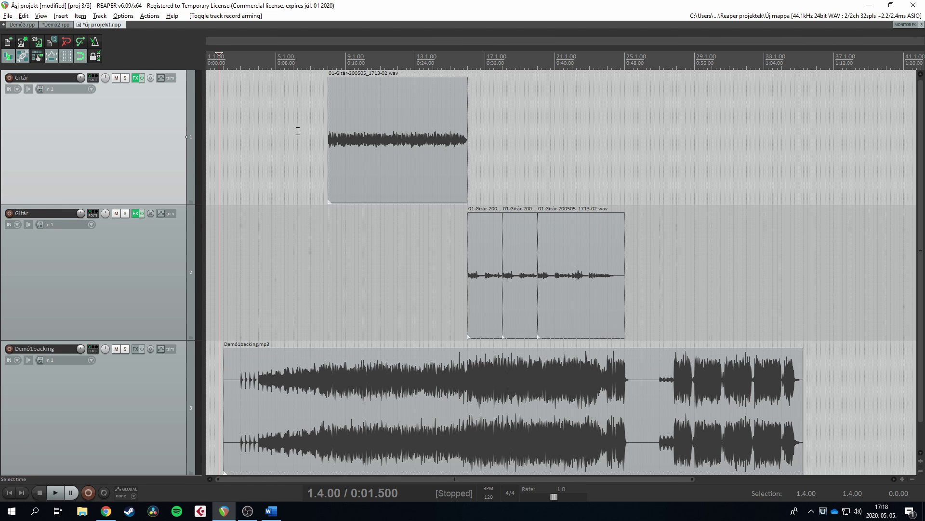
{"action": "left_click_drag", "start_coordinate": [220, 60], "coordinate": [636, 102]}
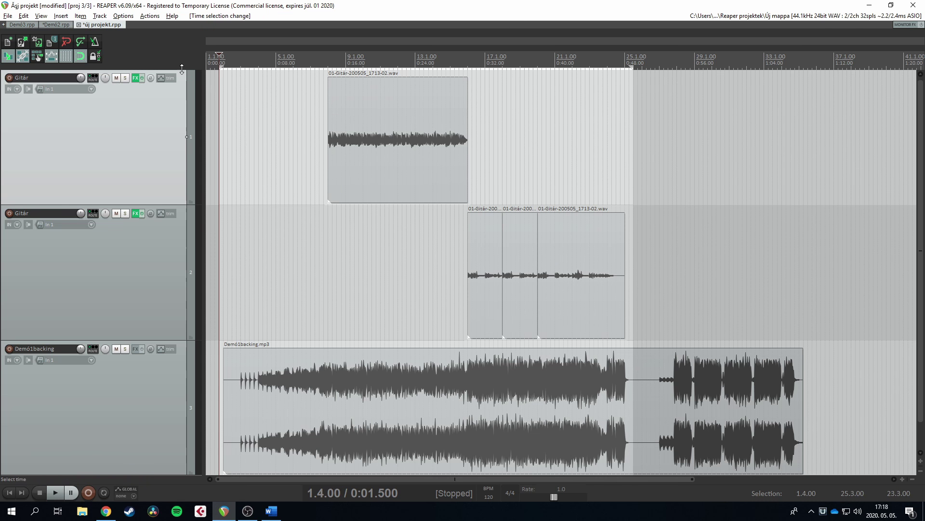
Step: Set up a render of the project with the file name "név" and WAV as the primary output format
{"action": "left_click", "coordinate": [6, 15]}
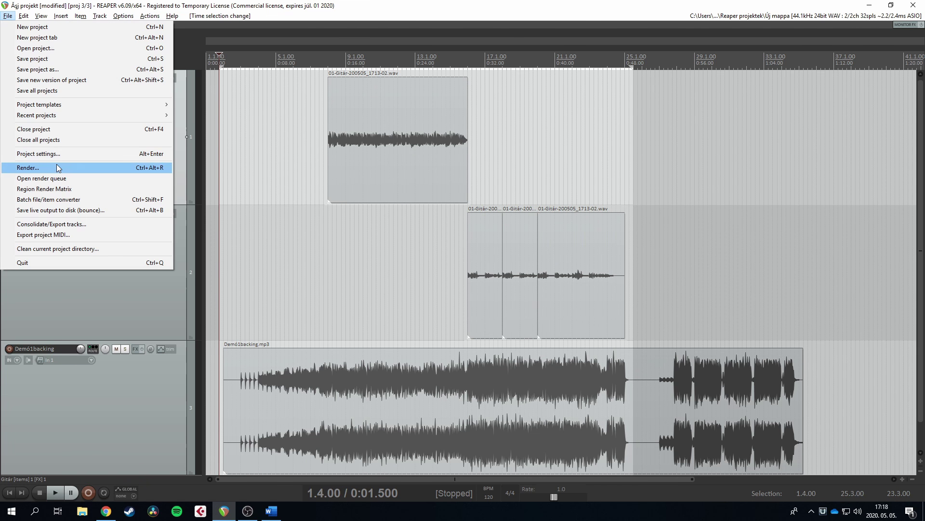
{"action": "left_click", "coordinate": [57, 167]}
{"action": "left_click", "coordinate": [405, 184]}
{"action": "type", "text": "név"}
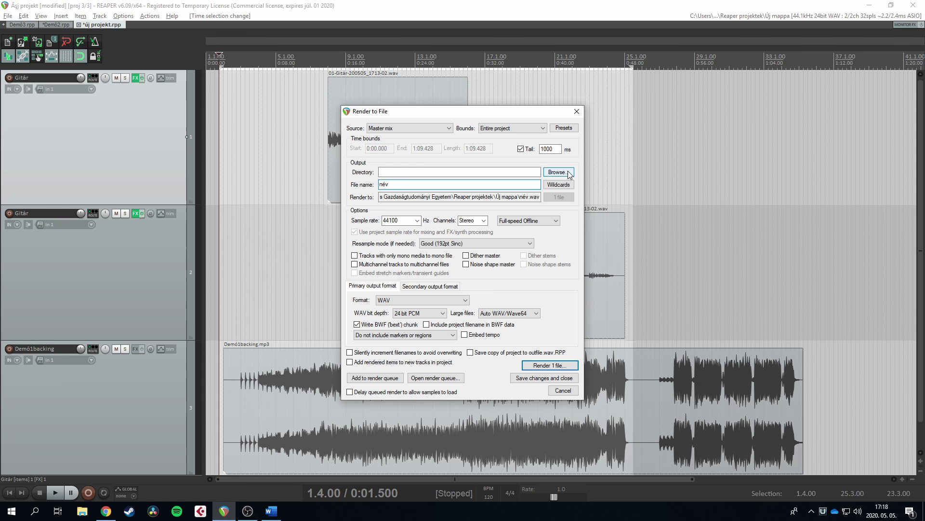
{"action": "left_click", "coordinate": [443, 295]}
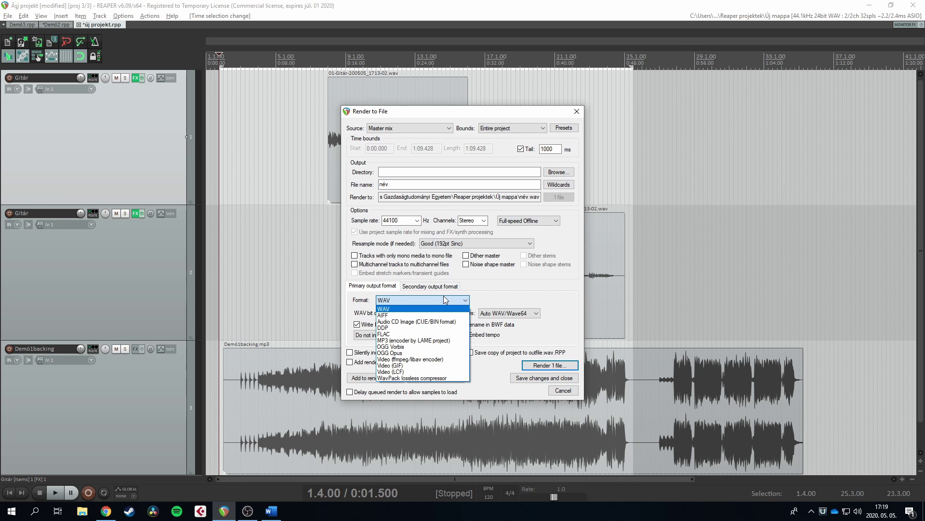
{"action": "left_click", "coordinate": [415, 310]}
{"action": "left_click", "coordinate": [414, 299]}
{"action": "left_click", "coordinate": [417, 298]}
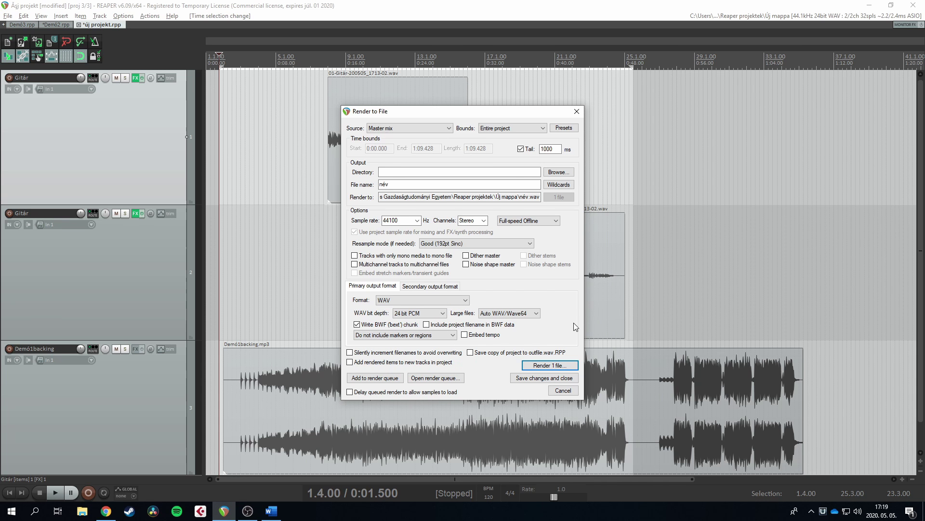